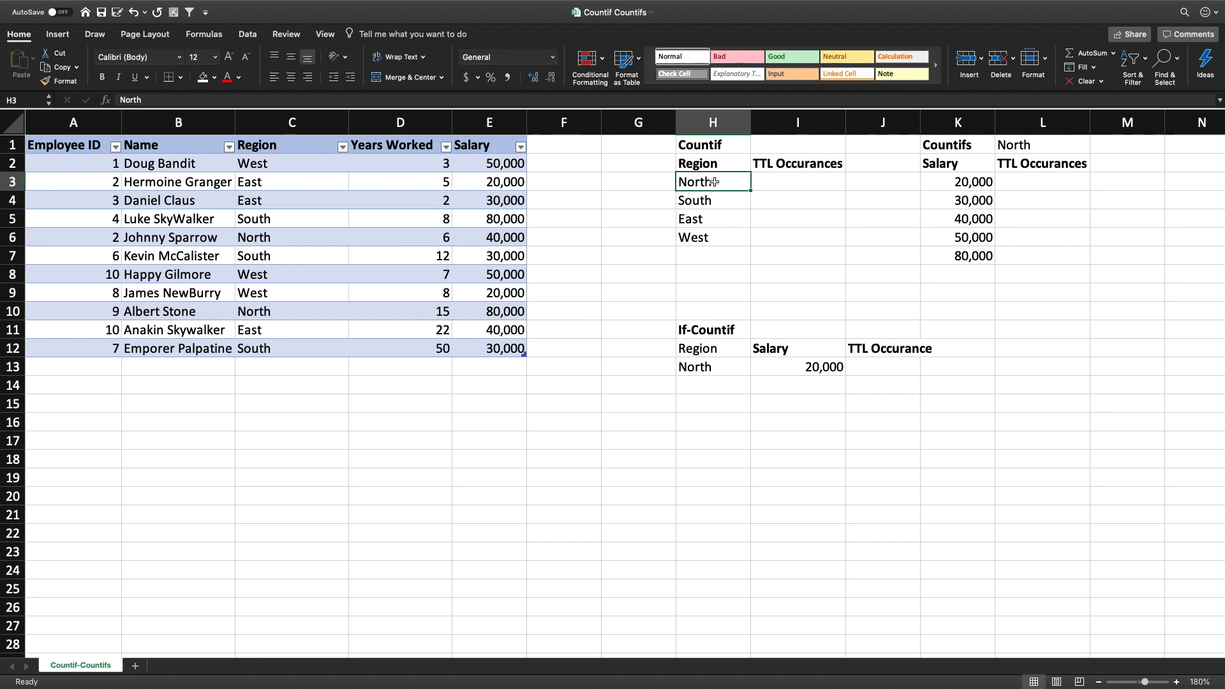
Examine the region criteria in H3:H6 of the Countif table and the empty cell for the first count
left_click(789, 183)
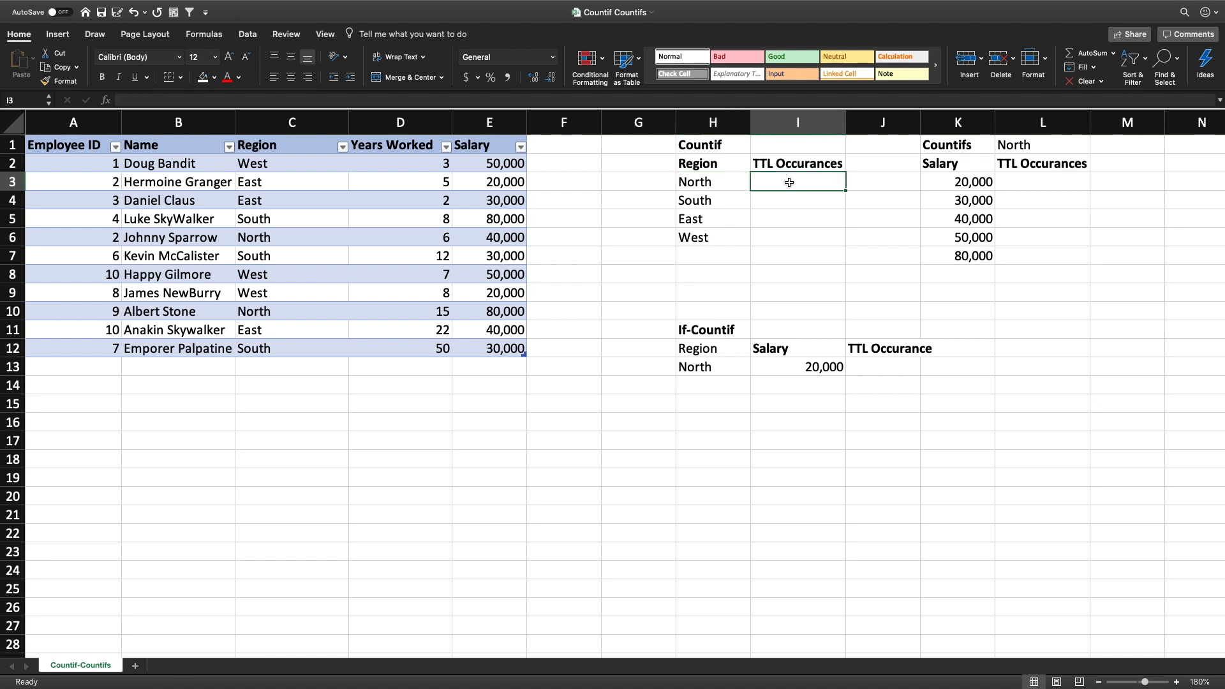
left_click(724, 183)
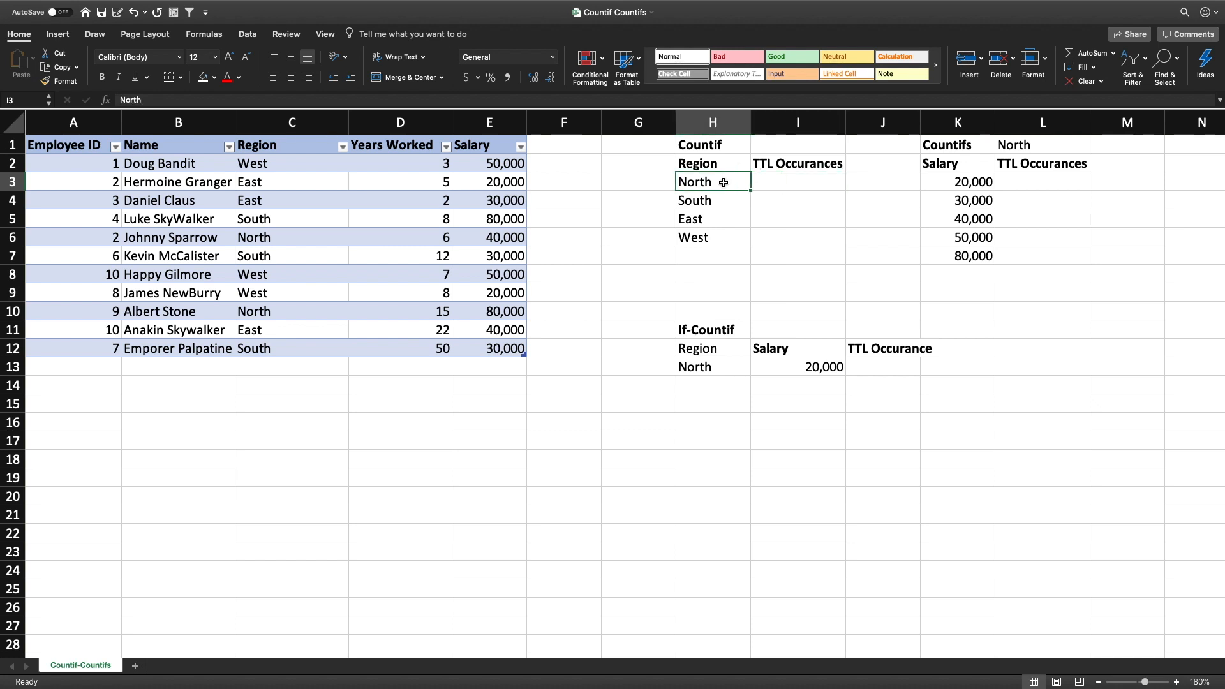
key("Down")
key("Down")
key("Down")
left_click(718, 188)
left_click_drag(717, 187, 699, 239)
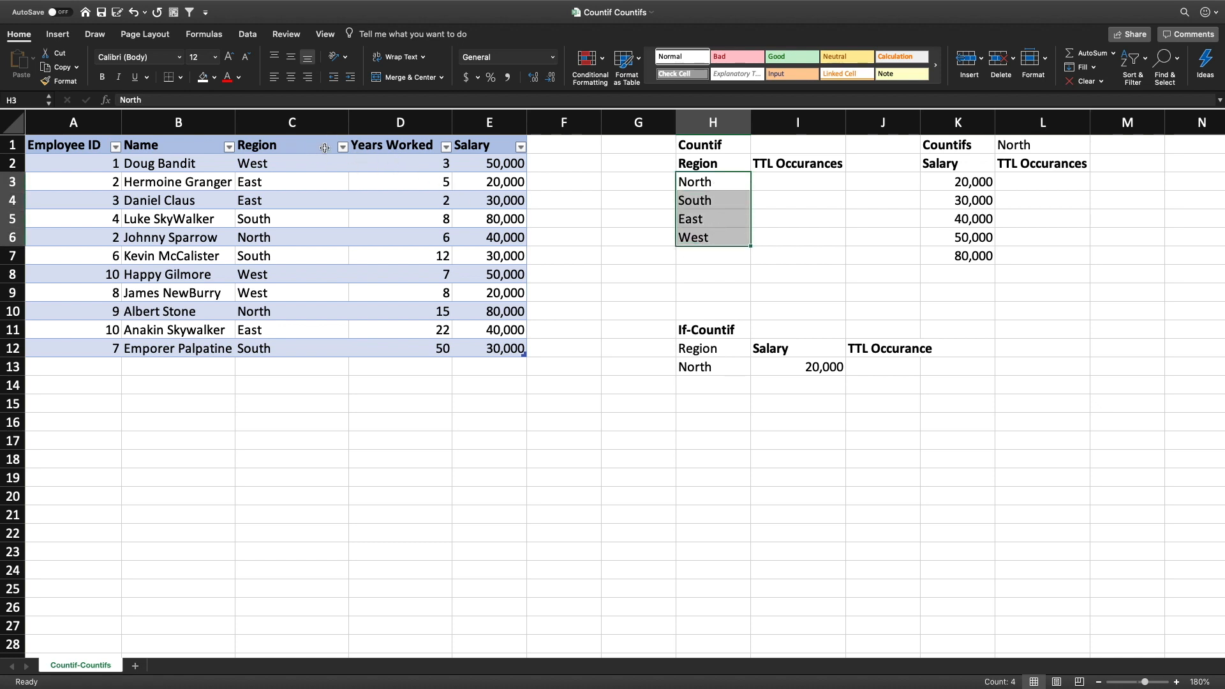
Count the North region's occurrences in I3 with =COUNTIF(Table2[Region],H3) and fill the formula down to I6
left_click(782, 179)
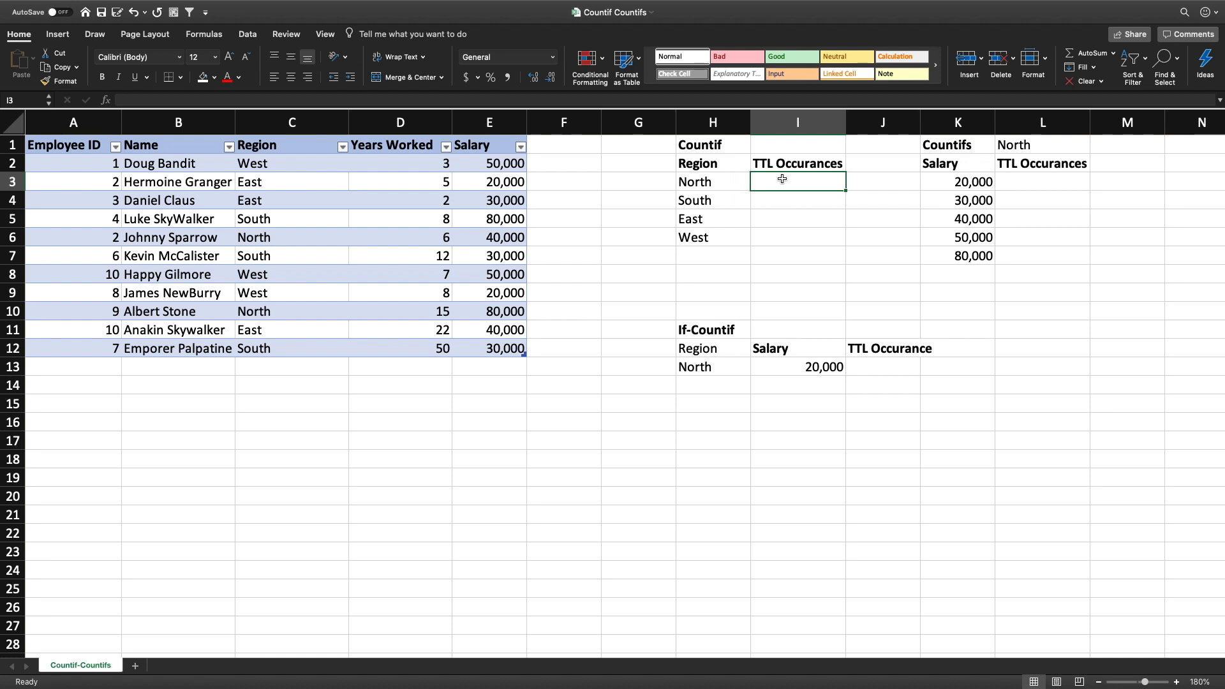
type("=cou")
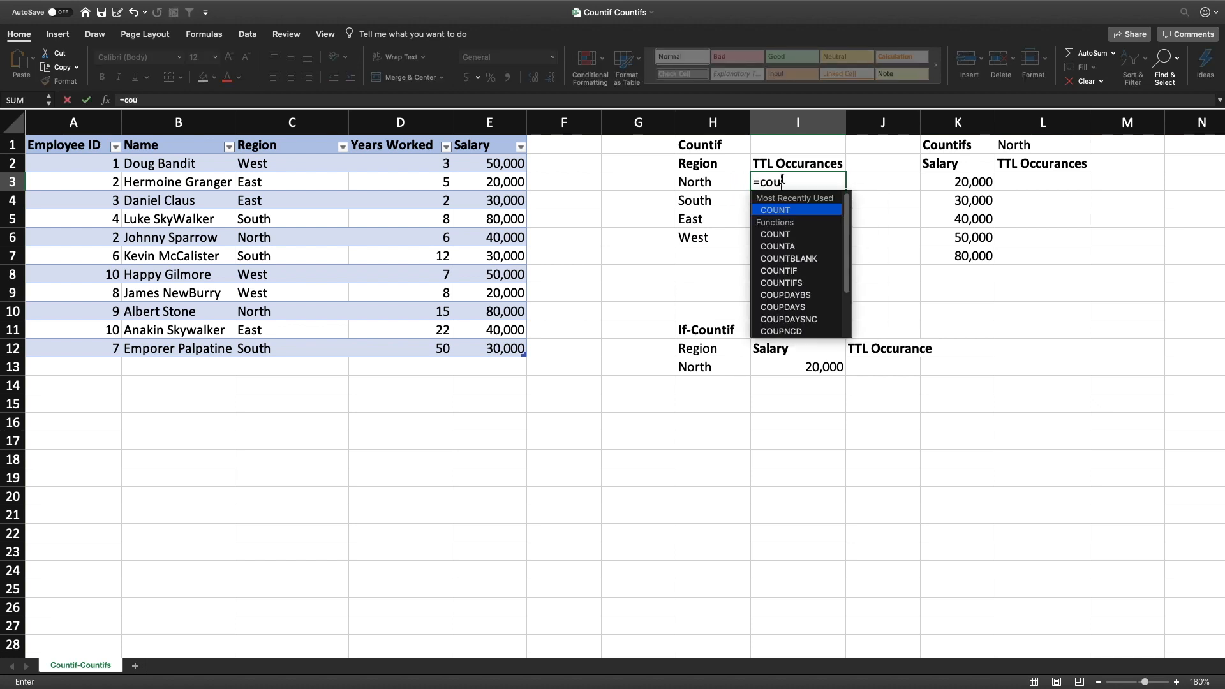
type("nti")
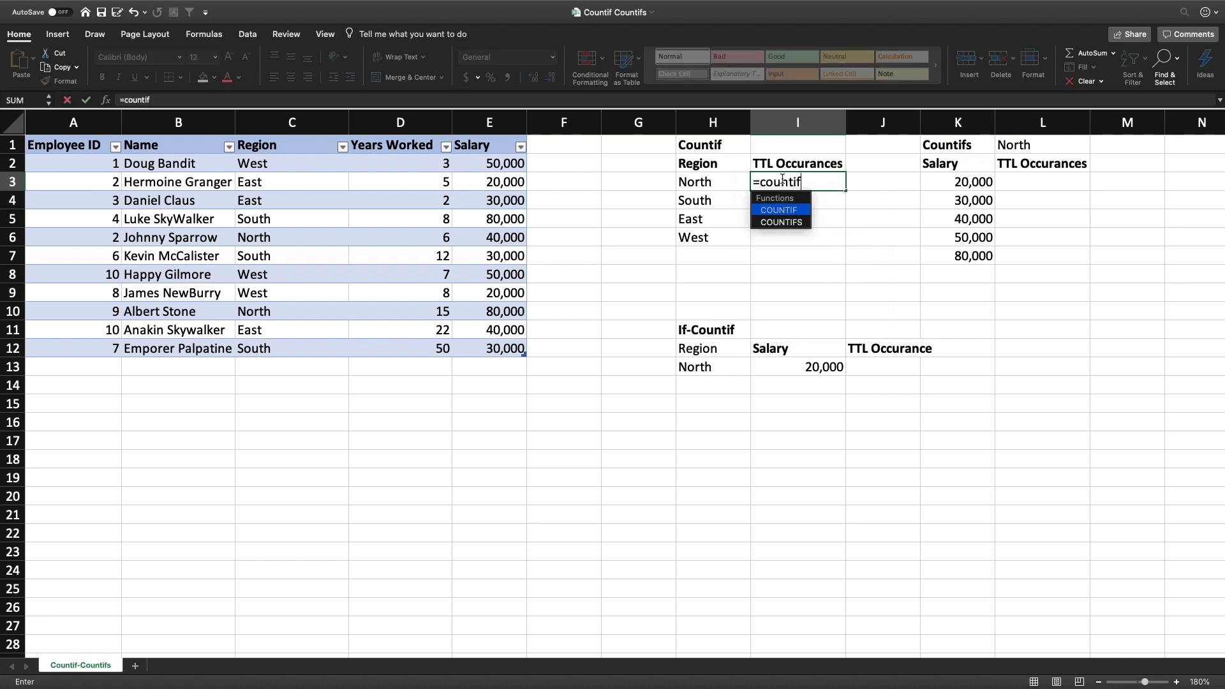
type("f")
key("Tab")
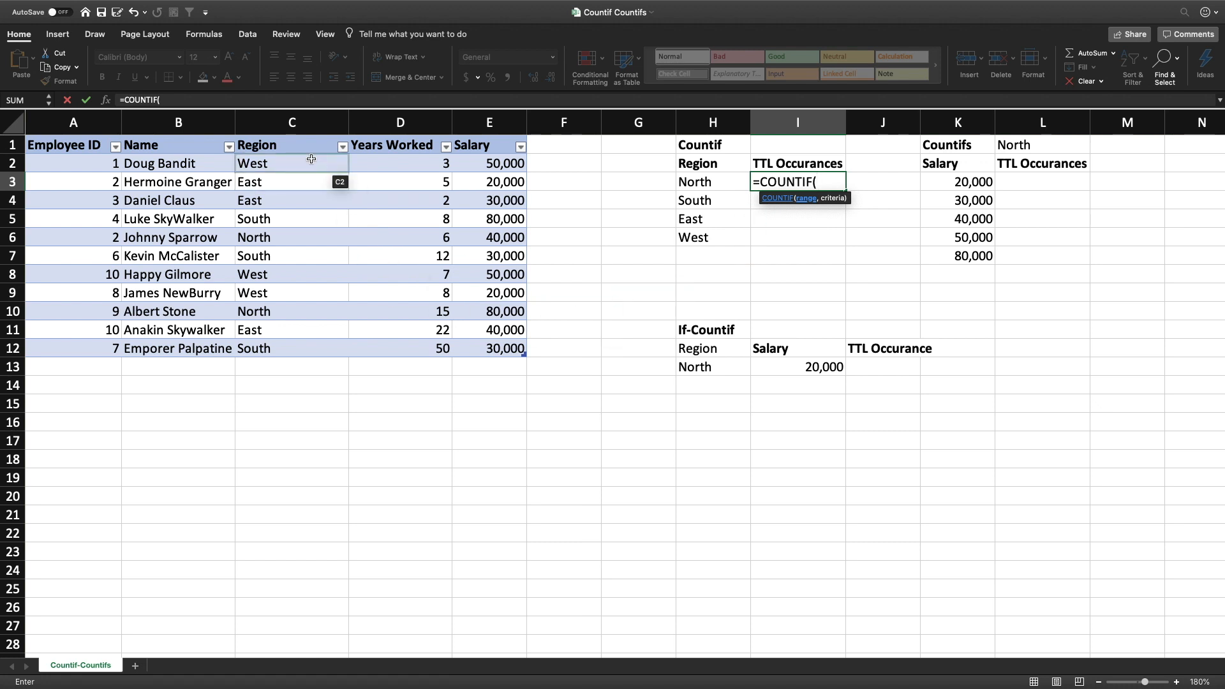
left_click(299, 137)
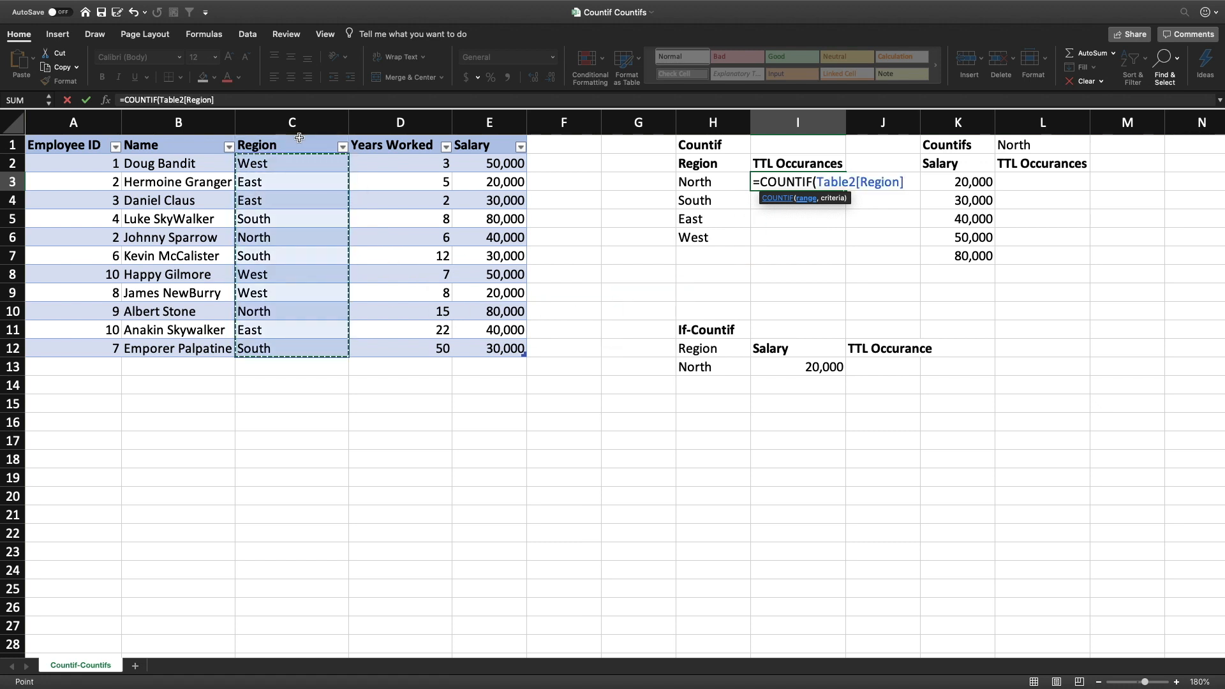
type(",")
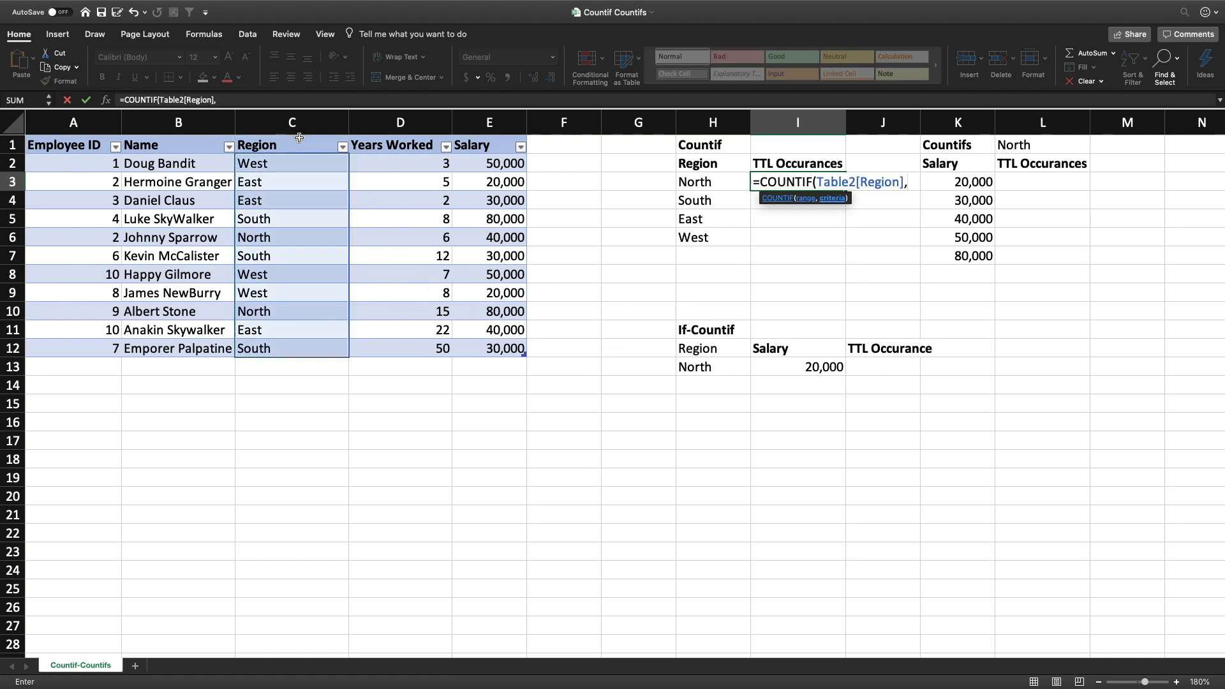
left_click(704, 182)
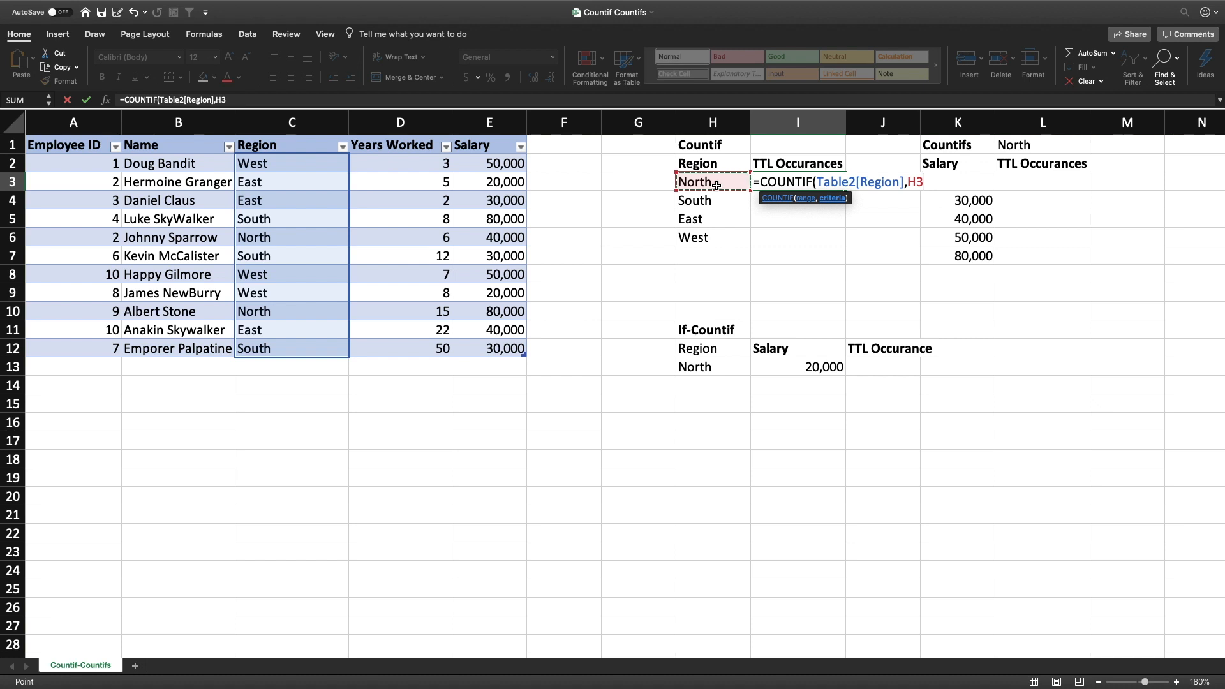
key("Return")
key("Up")
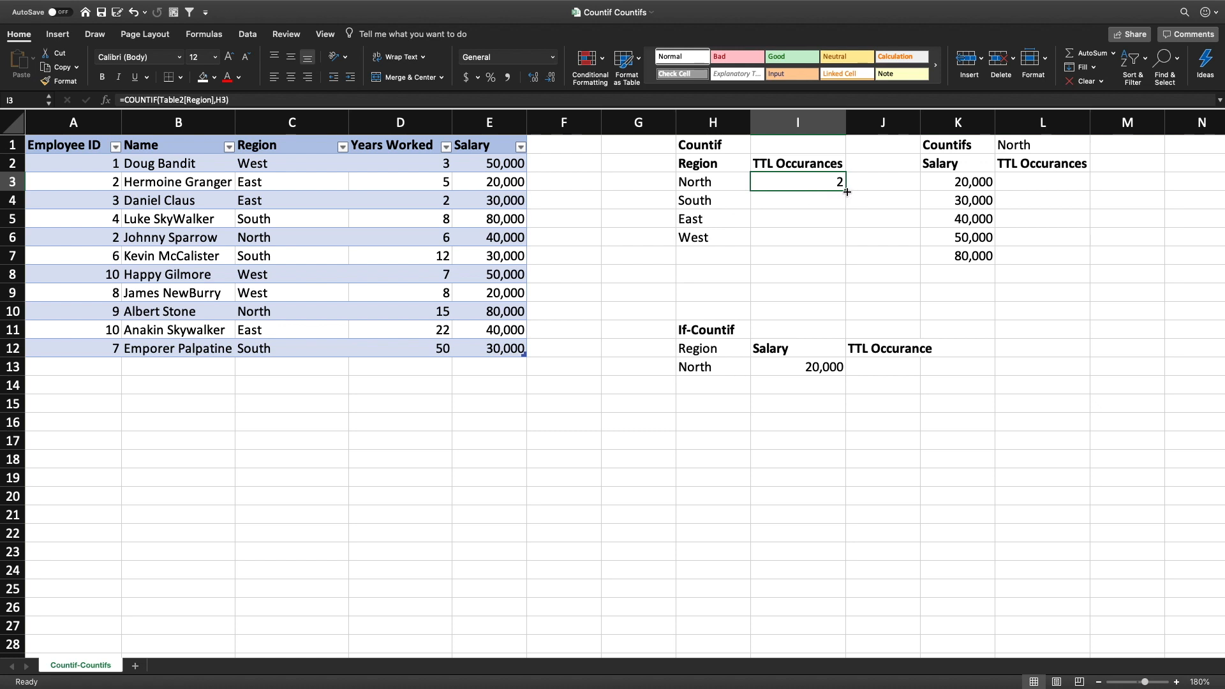
left_click_drag(847, 191, 837, 243)
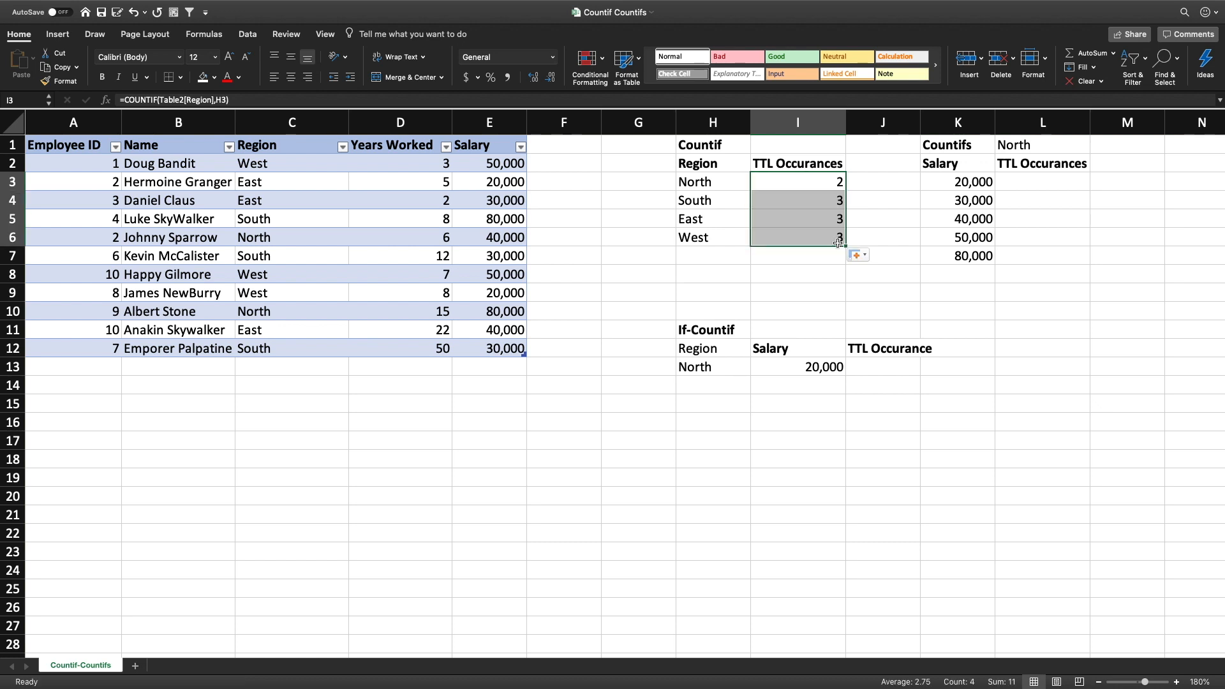
Check the filled COUNTIF formulas in I3:I6 against the region beside each one
left_click(805, 189)
left_click(797, 200)
left_click(715, 200)
left_click(810, 200)
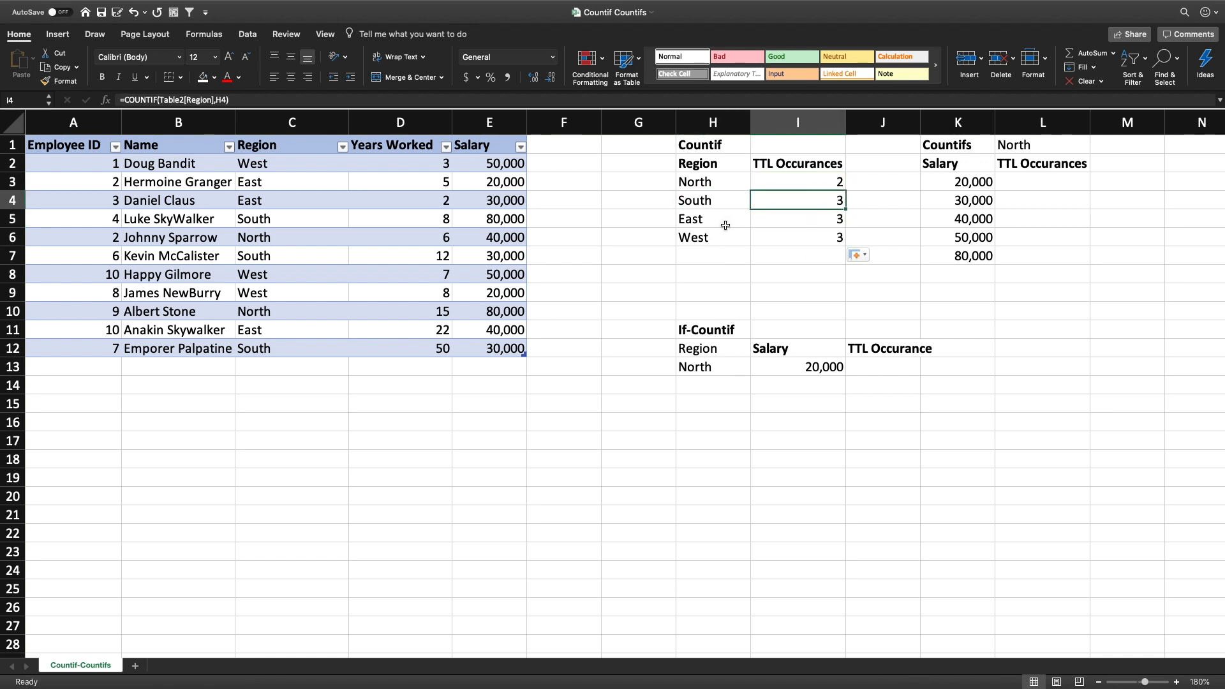
left_click(734, 224)
left_click(794, 224)
left_click(719, 242)
left_click(803, 241)
left_click(789, 201)
left_click(783, 184)
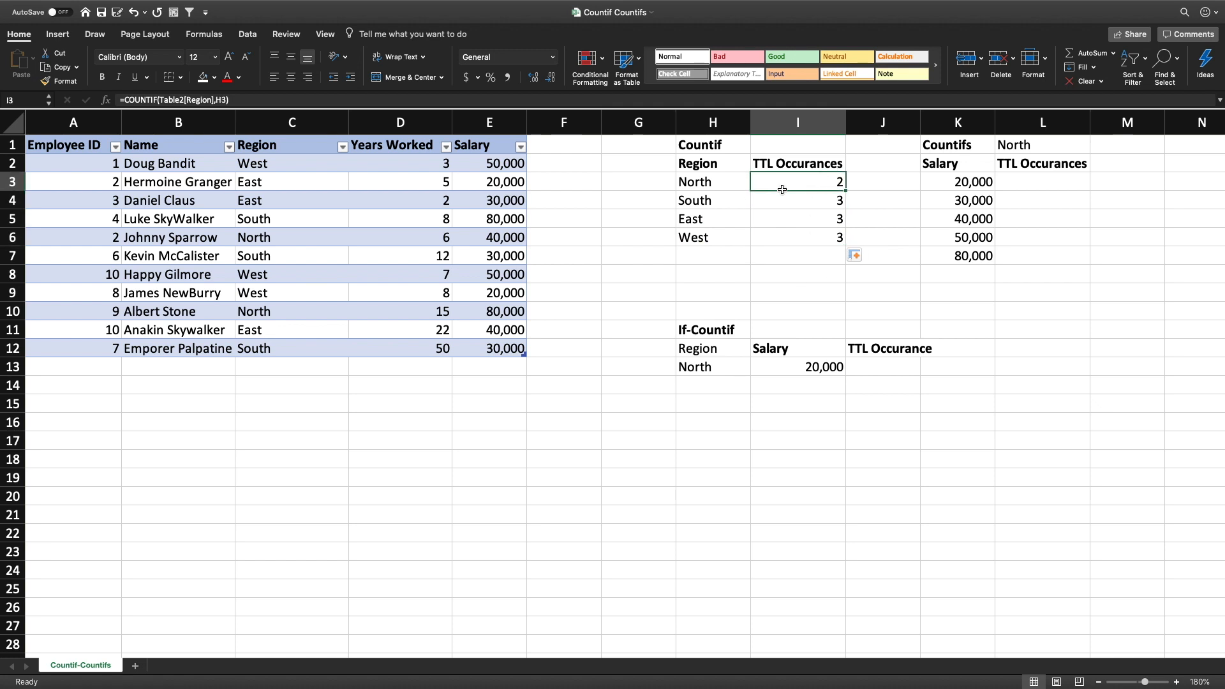
Start a COUNTIFS formula in L3 for the first salary of the Countifs table
left_click(934, 185)
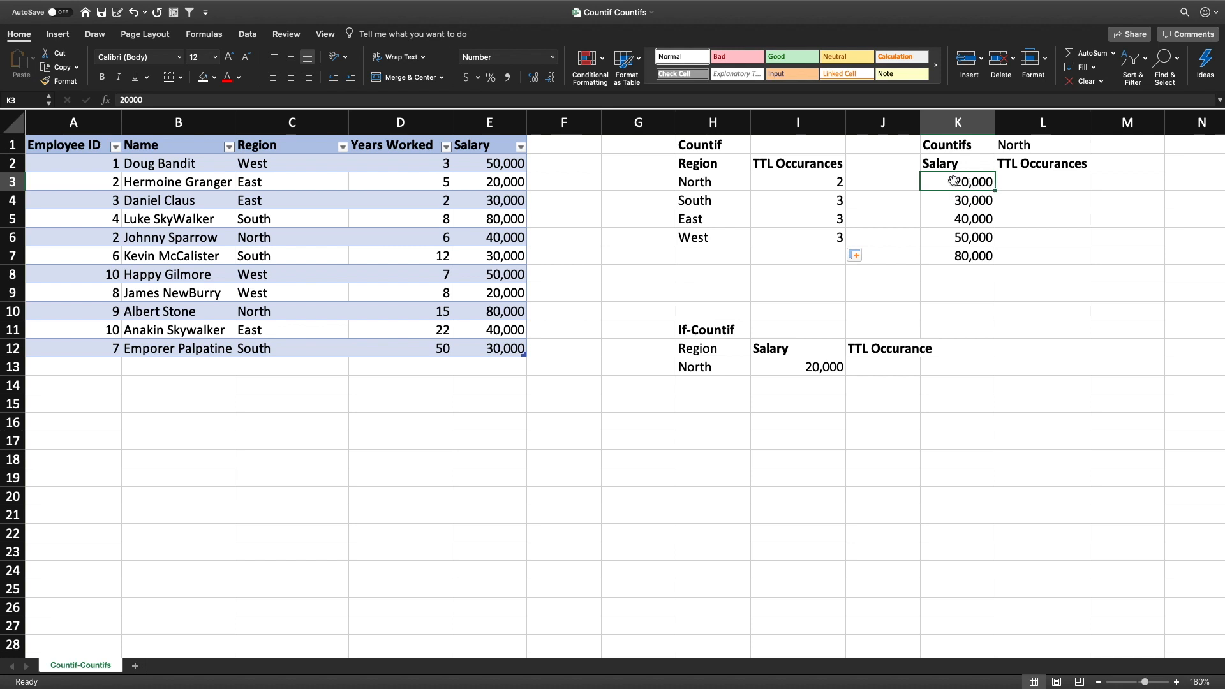
left_click(1019, 146)
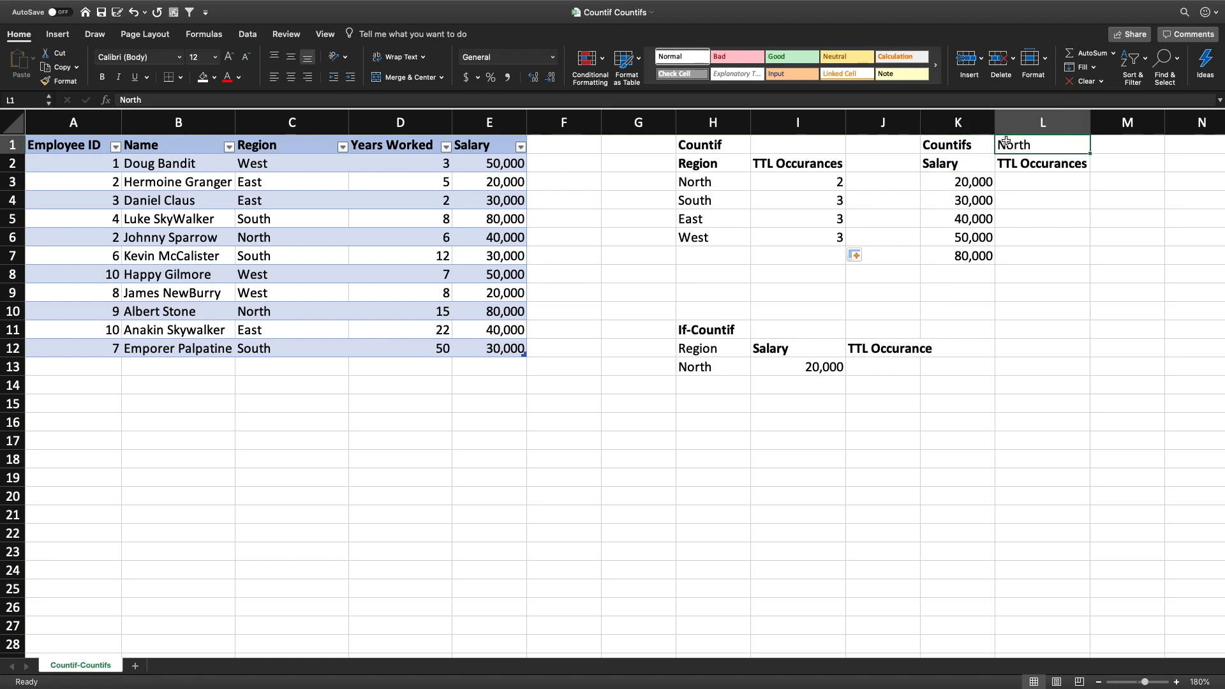
left_click(1011, 182)
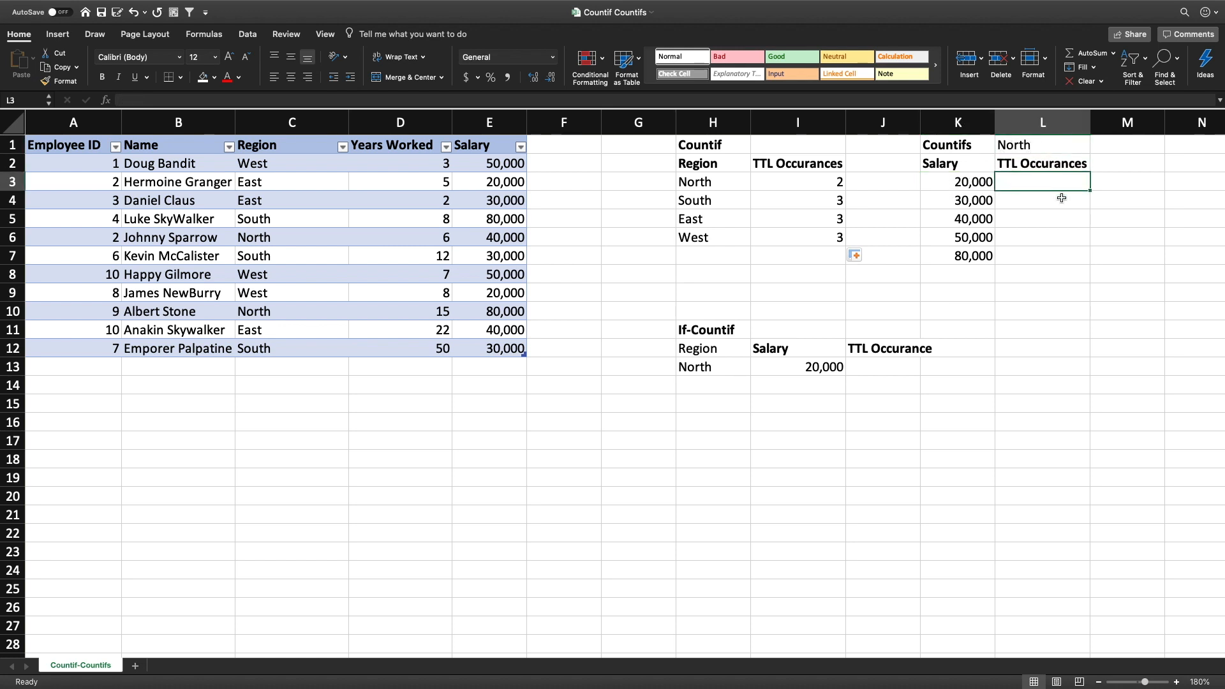
type("=")
key("BackSpace")
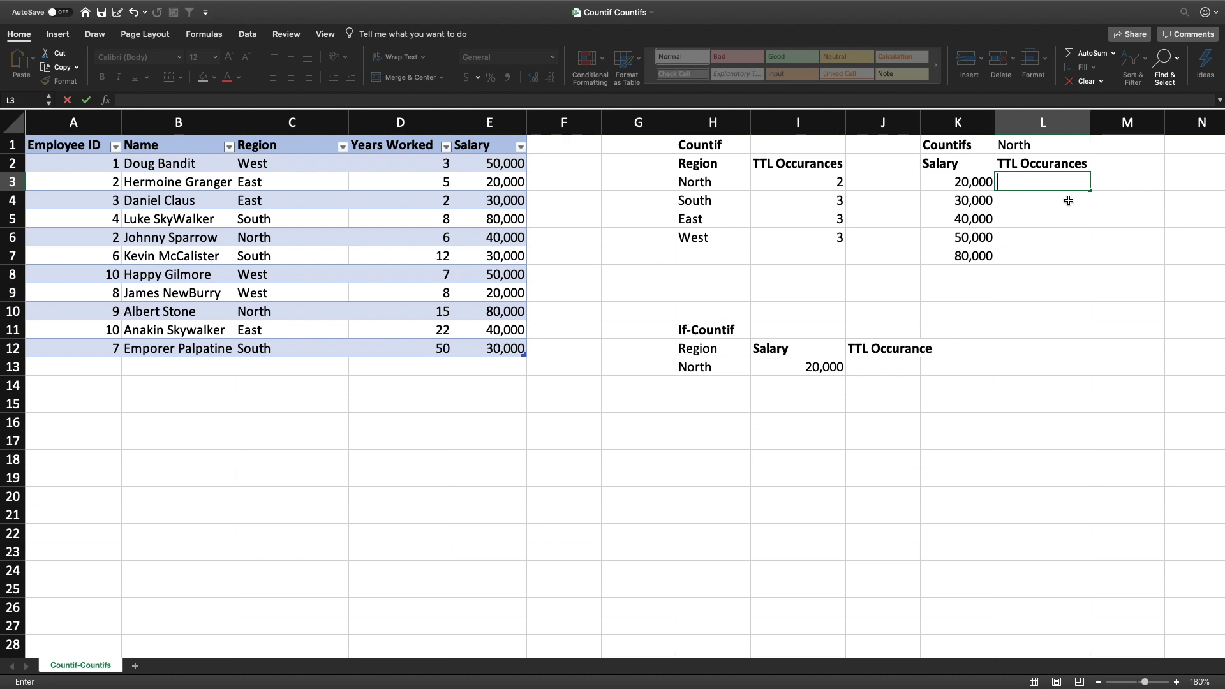
type("=count")
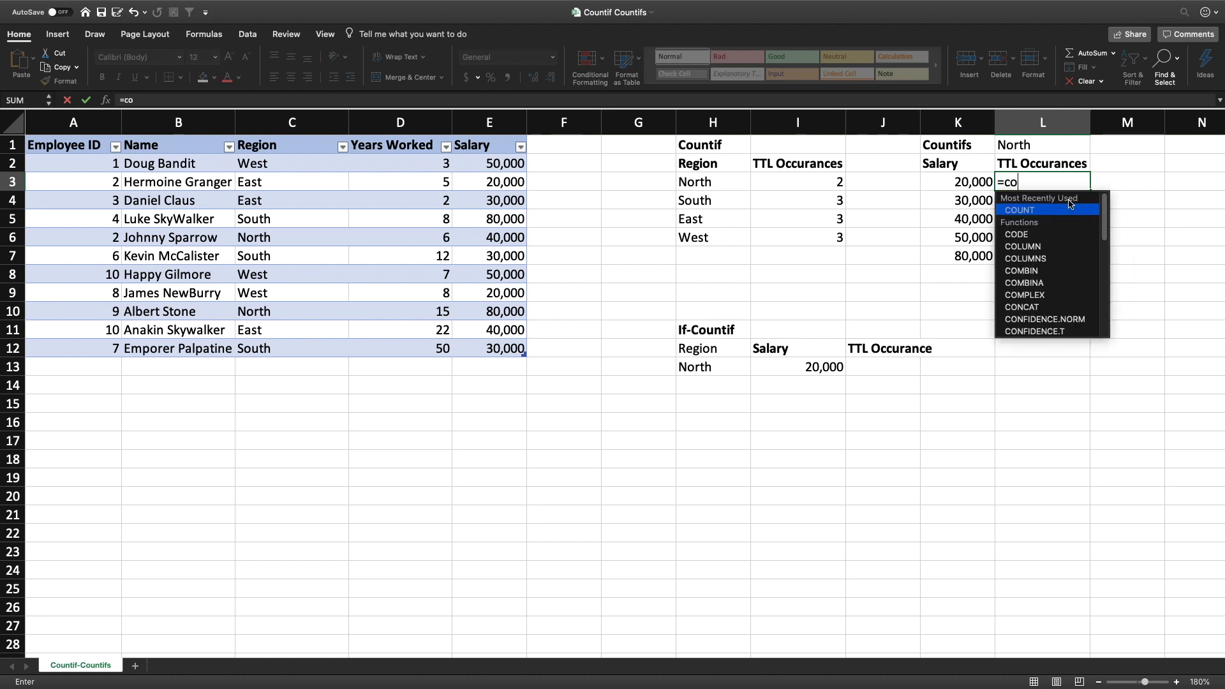
key("Down")
key("Down")
key("Down")
key("Down")
key("Down")
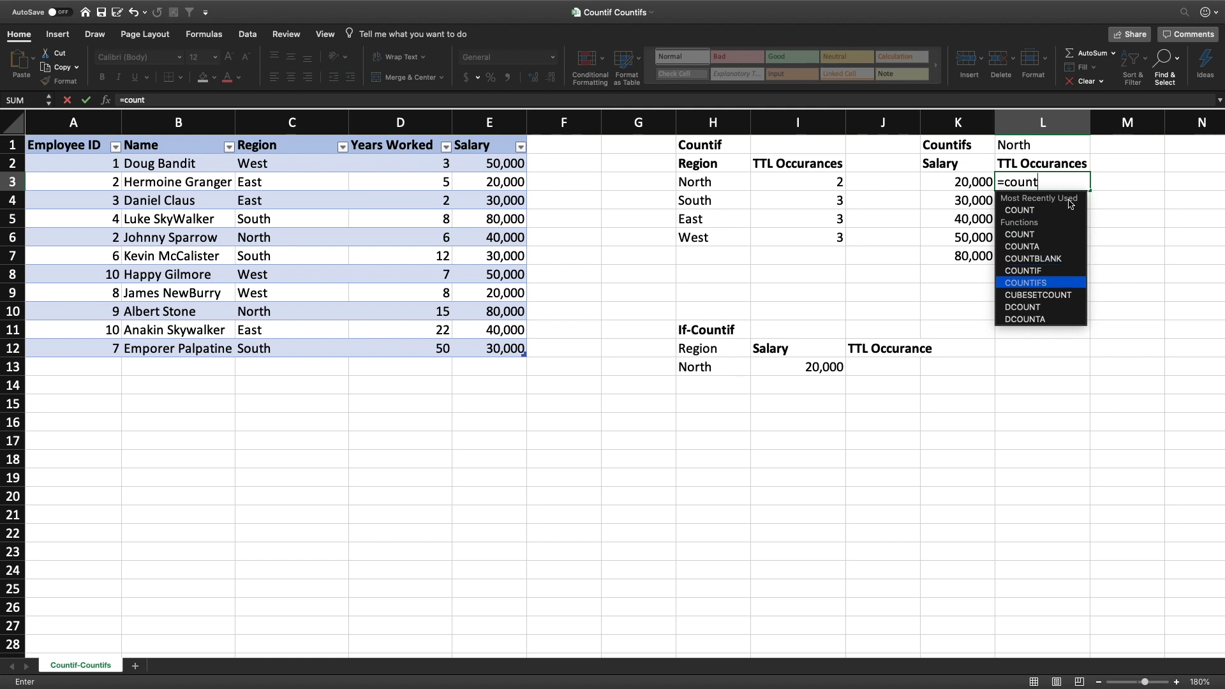
key("Tab")
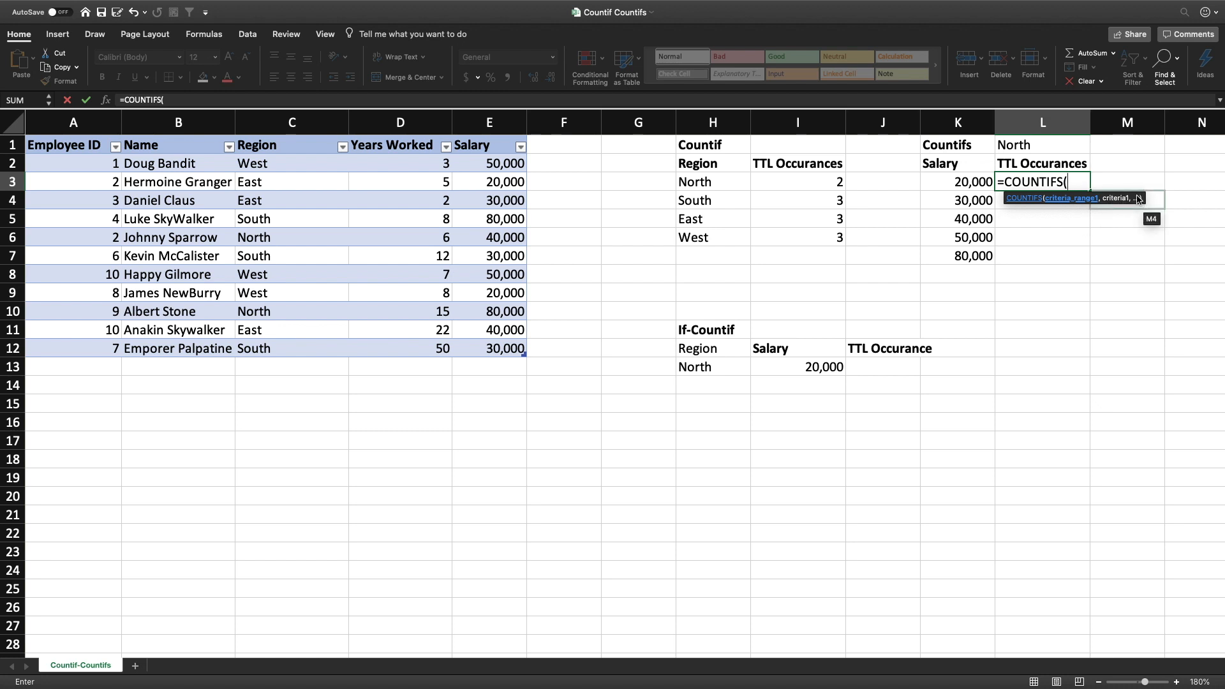
type("a")
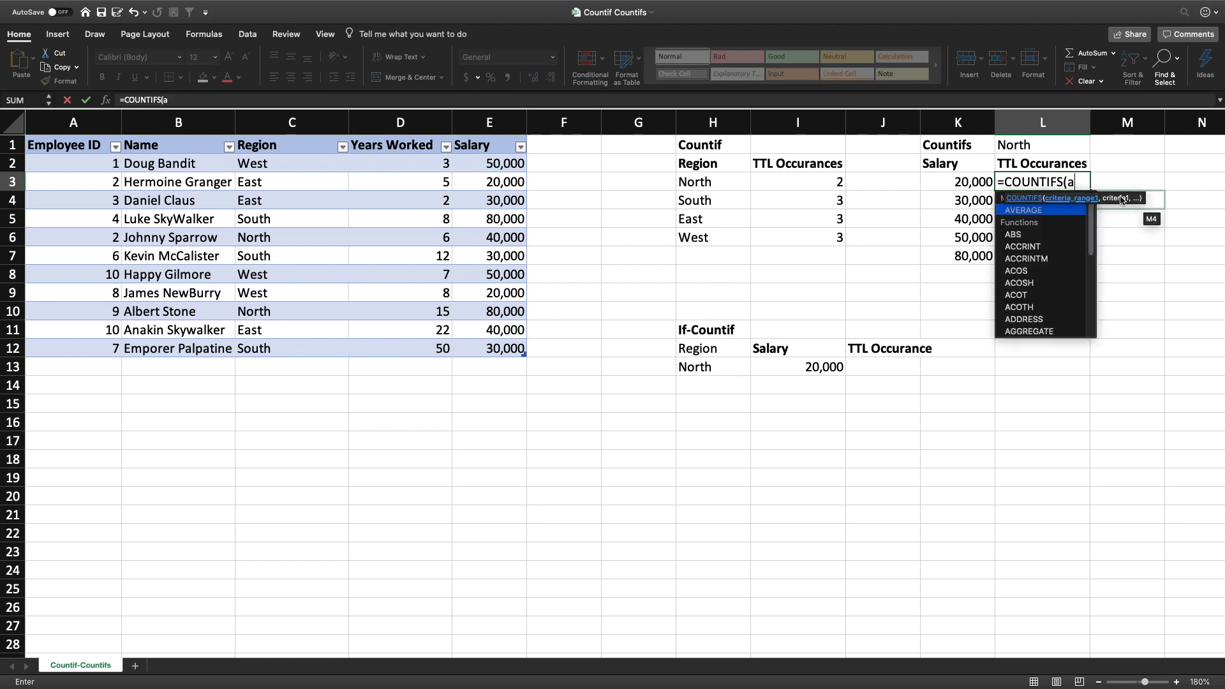
key("BackSpace")
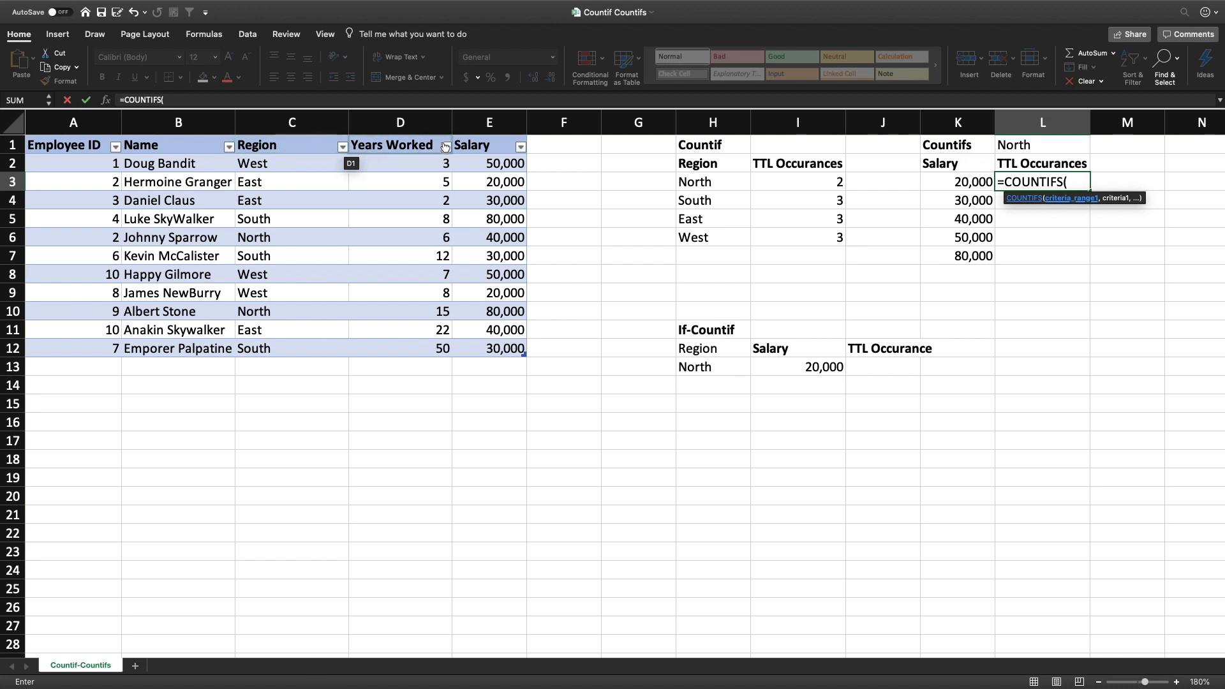
Complete the L3 formula as =COUNTIFS(Table2[Salary],K3,Table2[Region],L1) and fill it down to L7
left_click(481, 139)
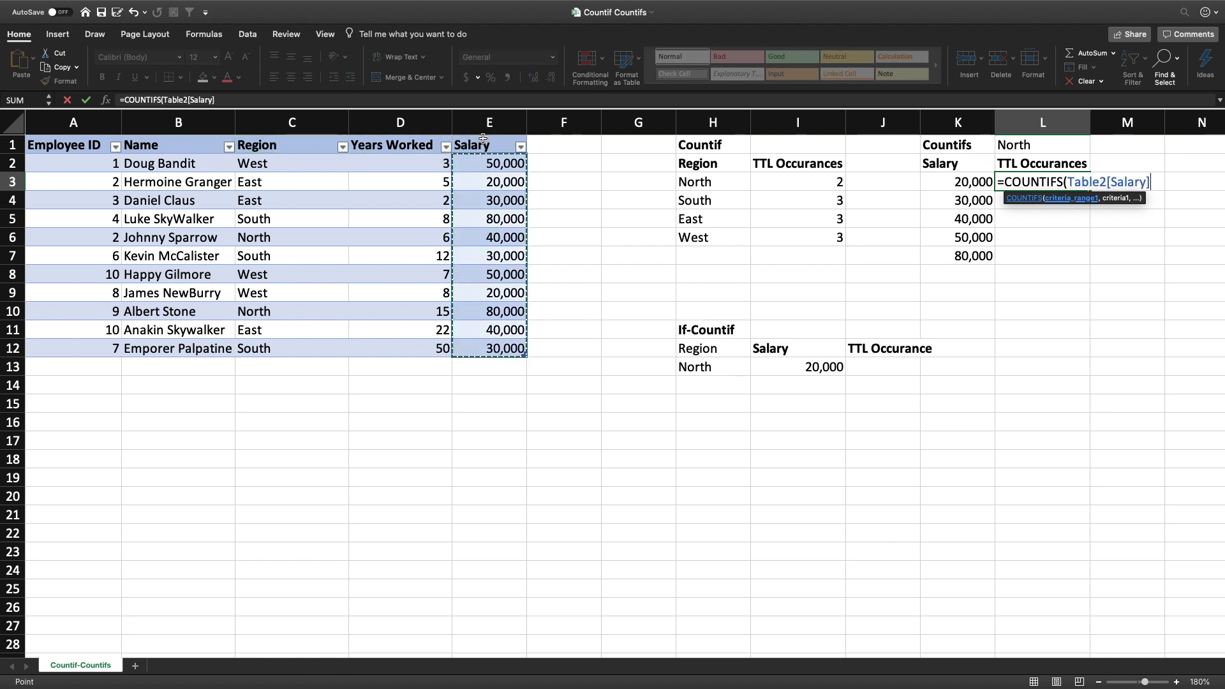
type(",")
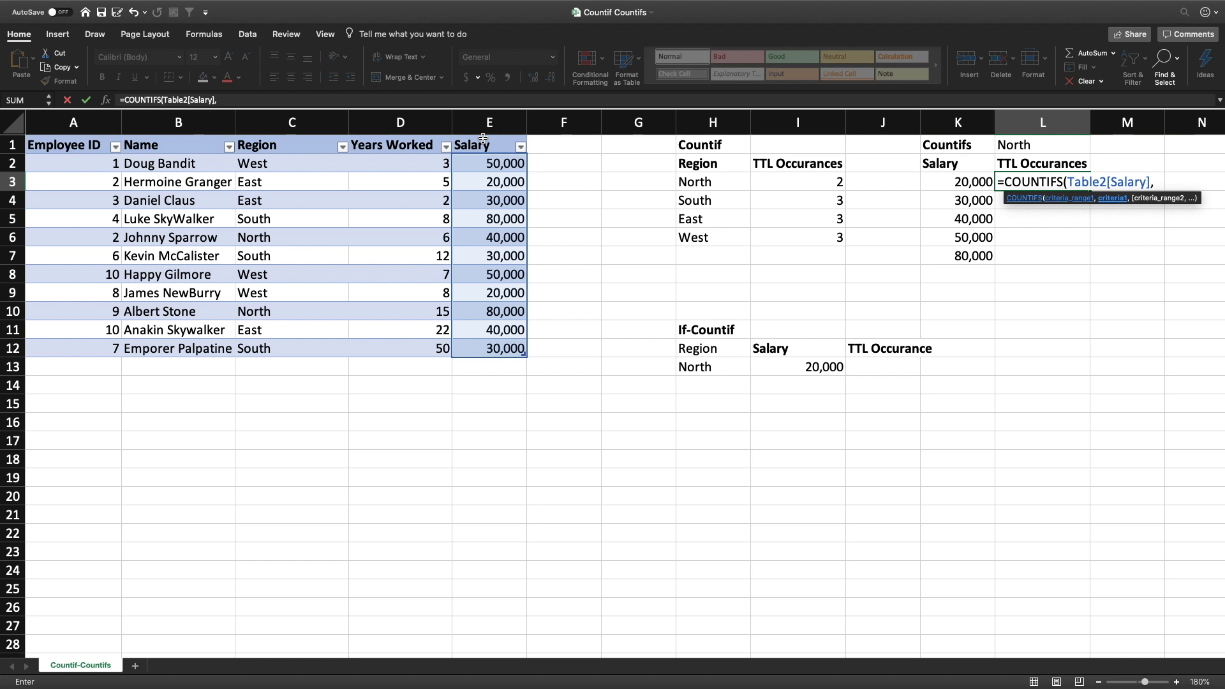
left_click(958, 183)
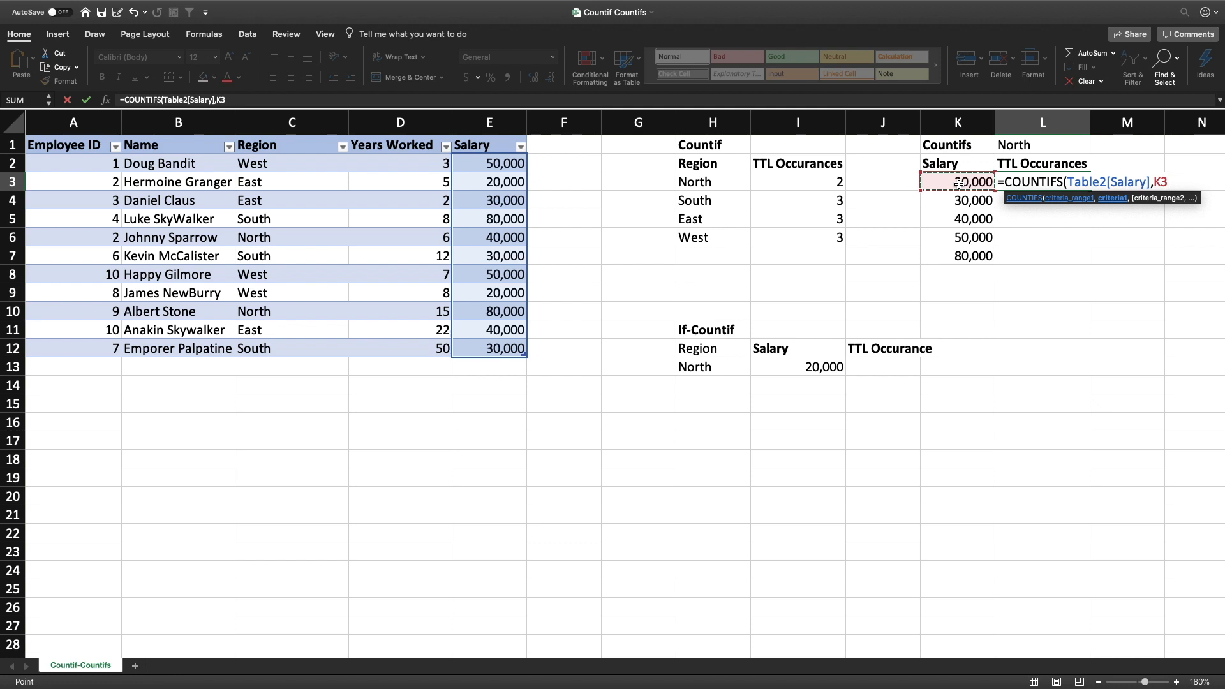
type(",")
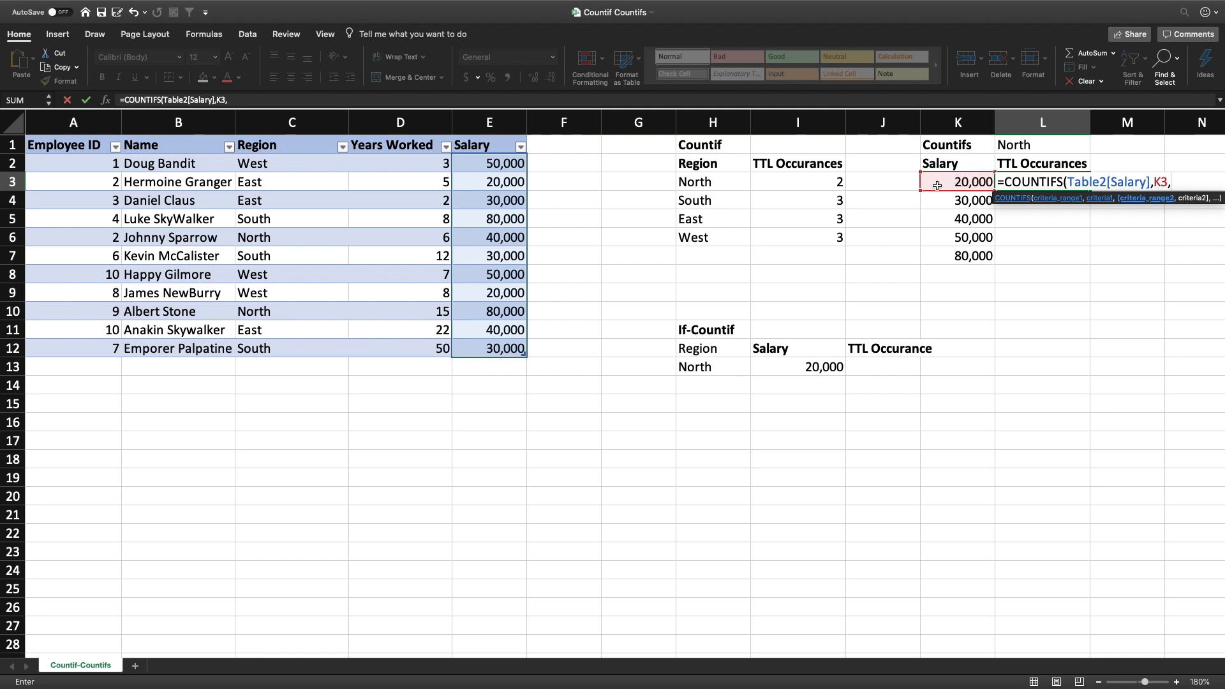
left_click(263, 136)
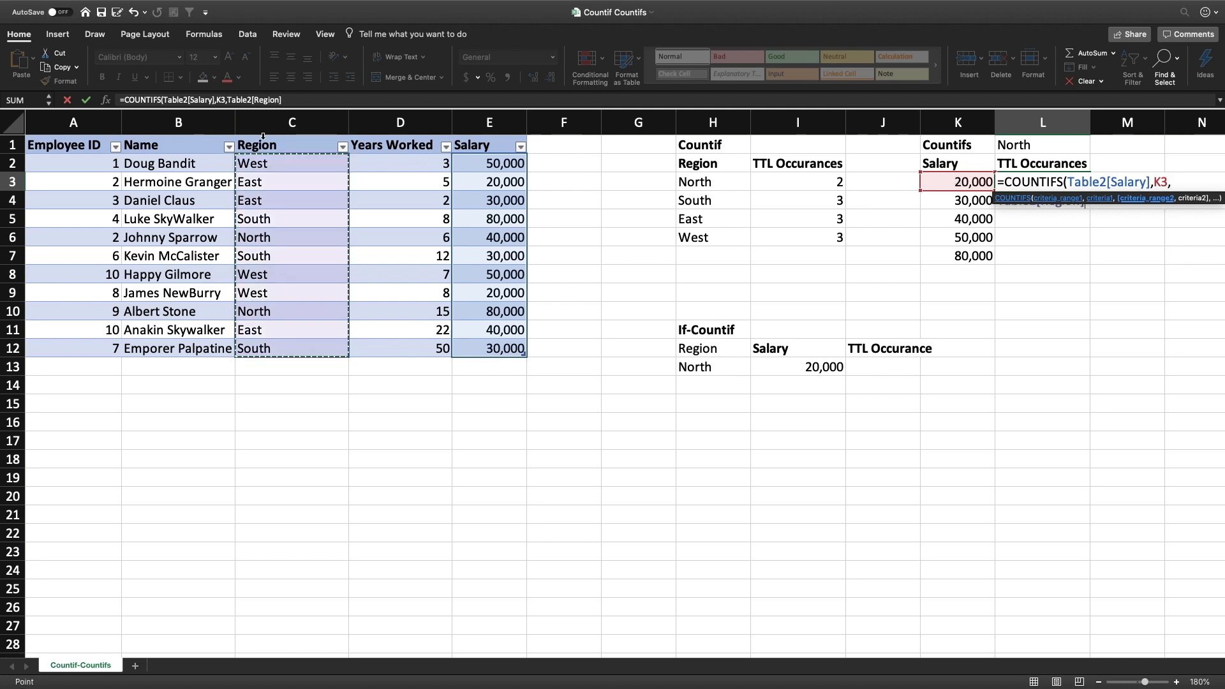
type(",")
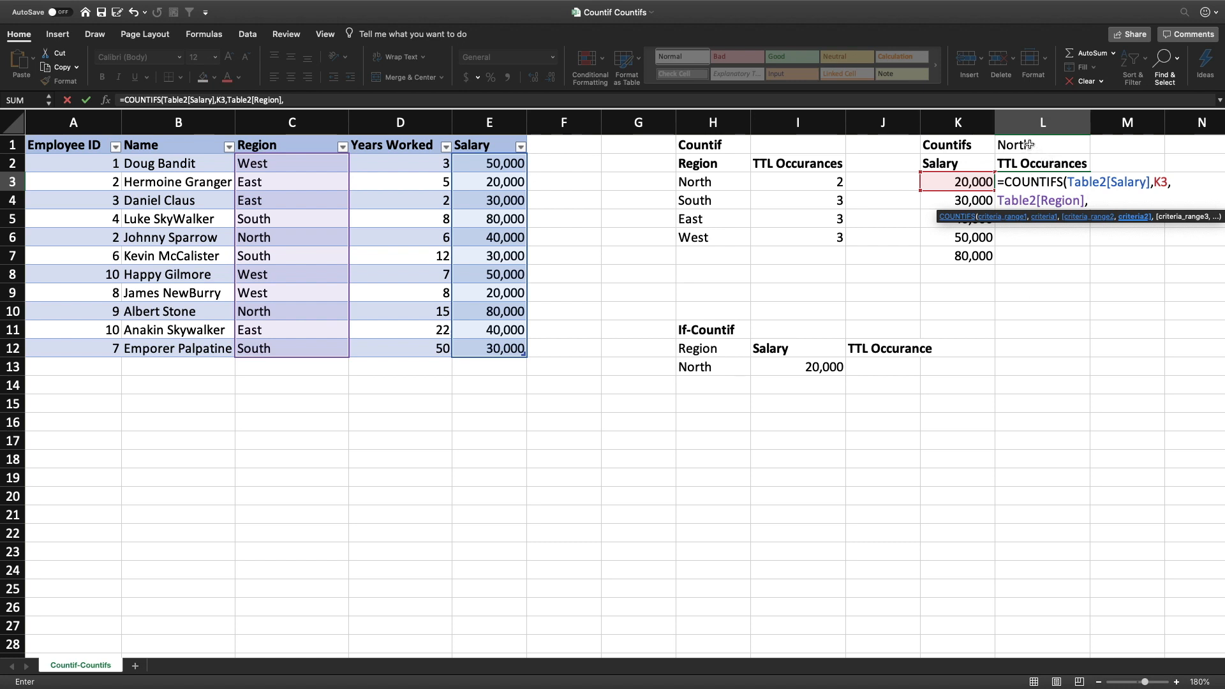
left_click(1027, 145)
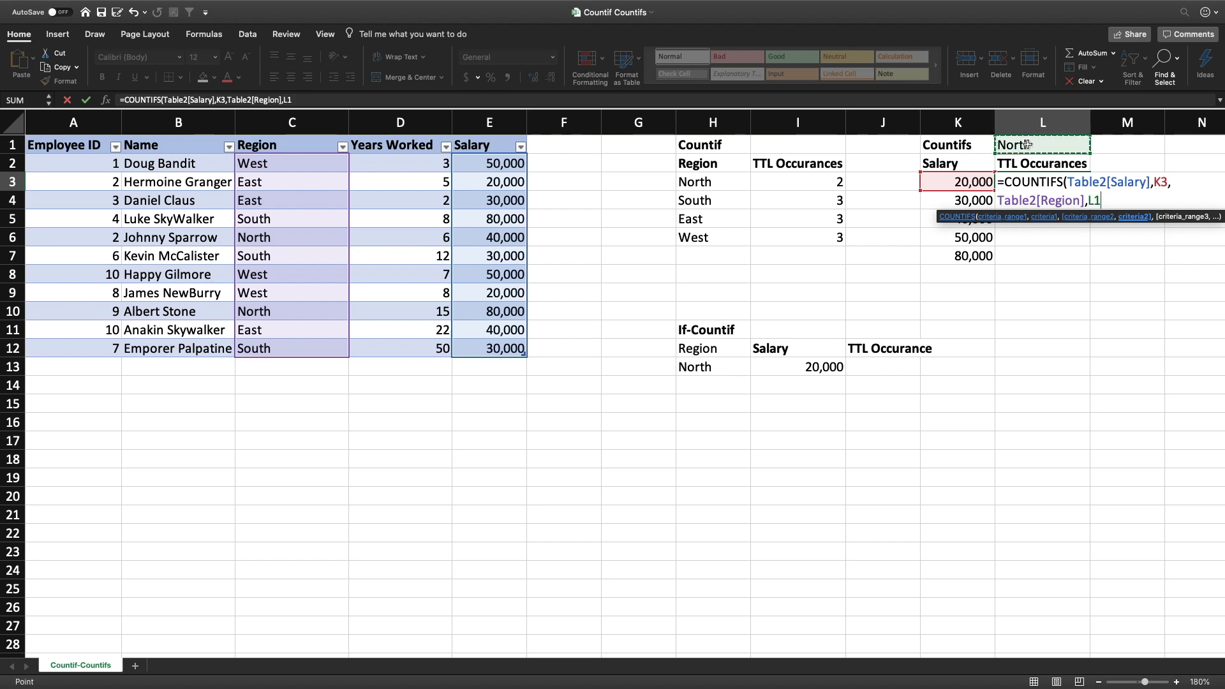
key("Return")
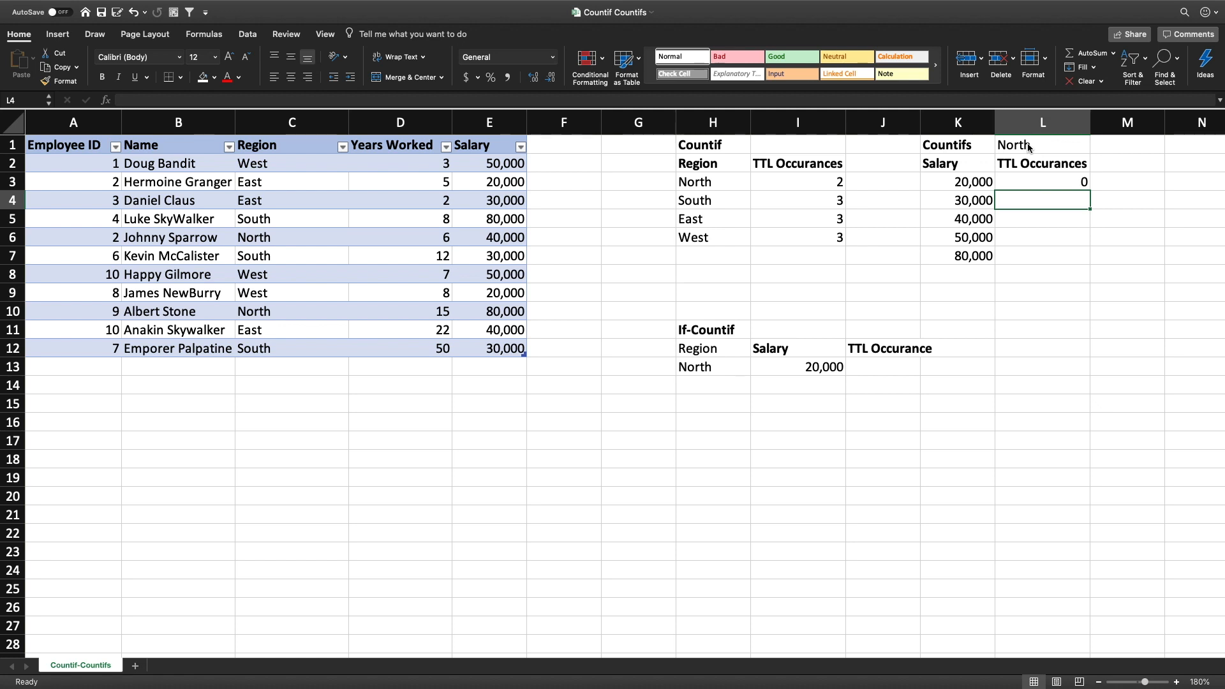
key("Up")
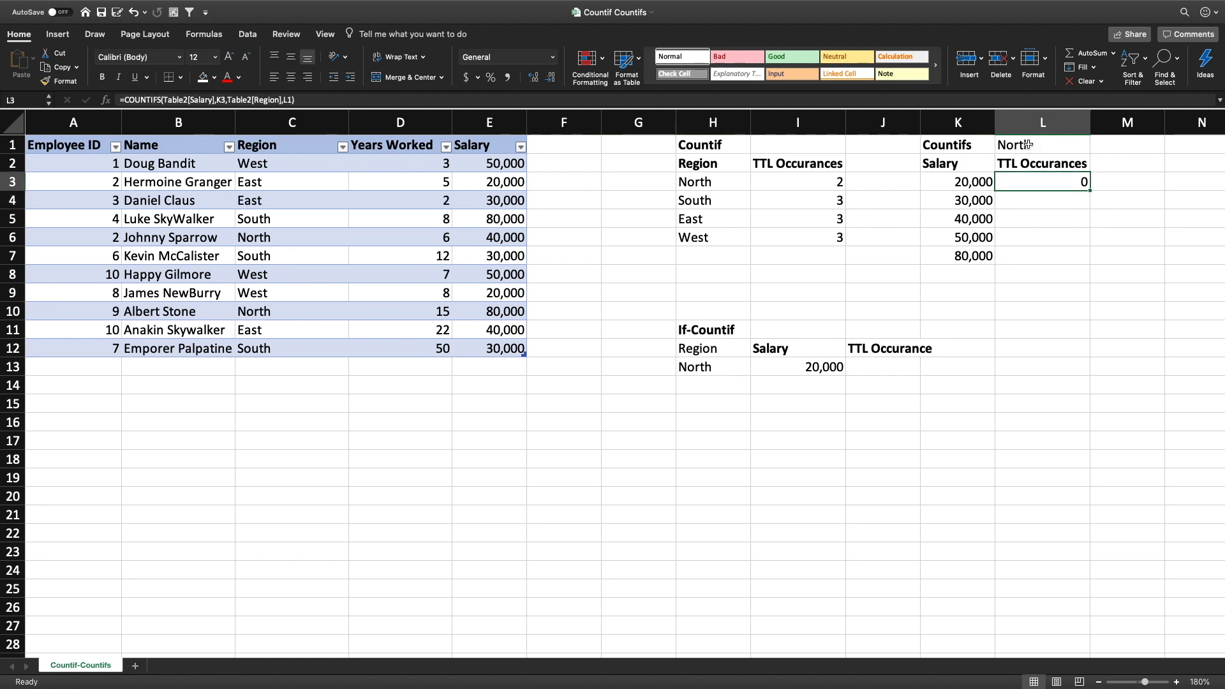
left_click_drag(1089, 189, 1088, 265)
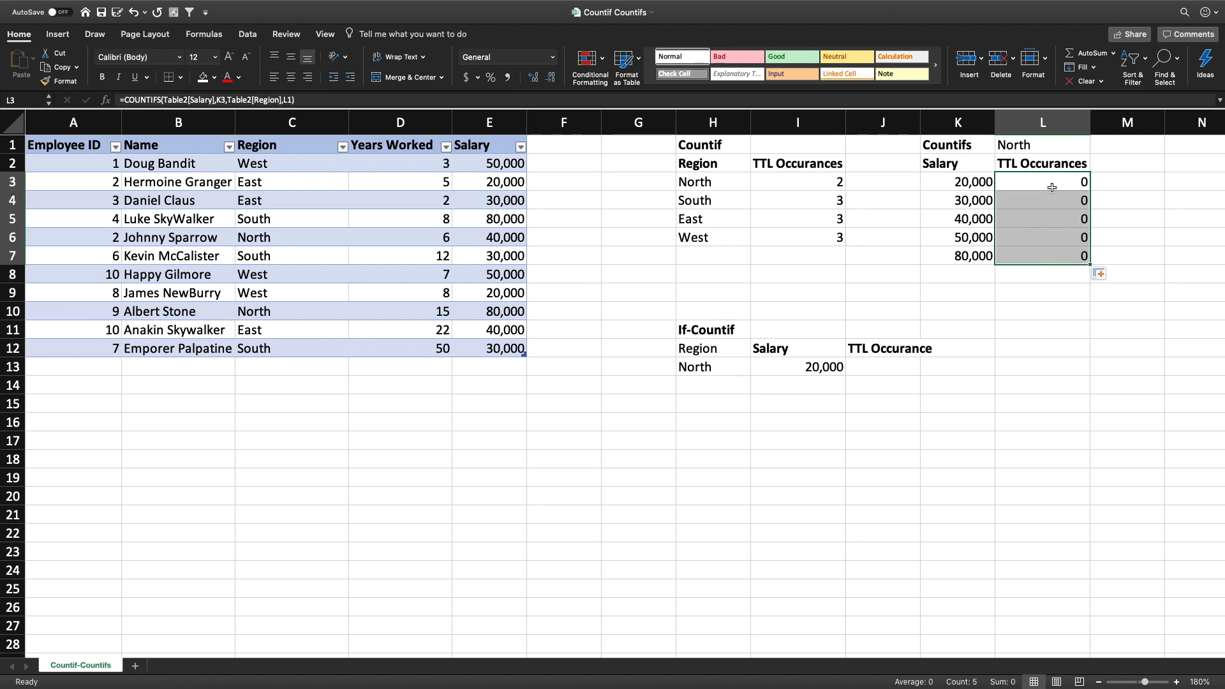
Compare the COUNTIFS formulas in L3 and L4 to see how their cell references shift
left_click(1049, 186)
left_click(1051, 196)
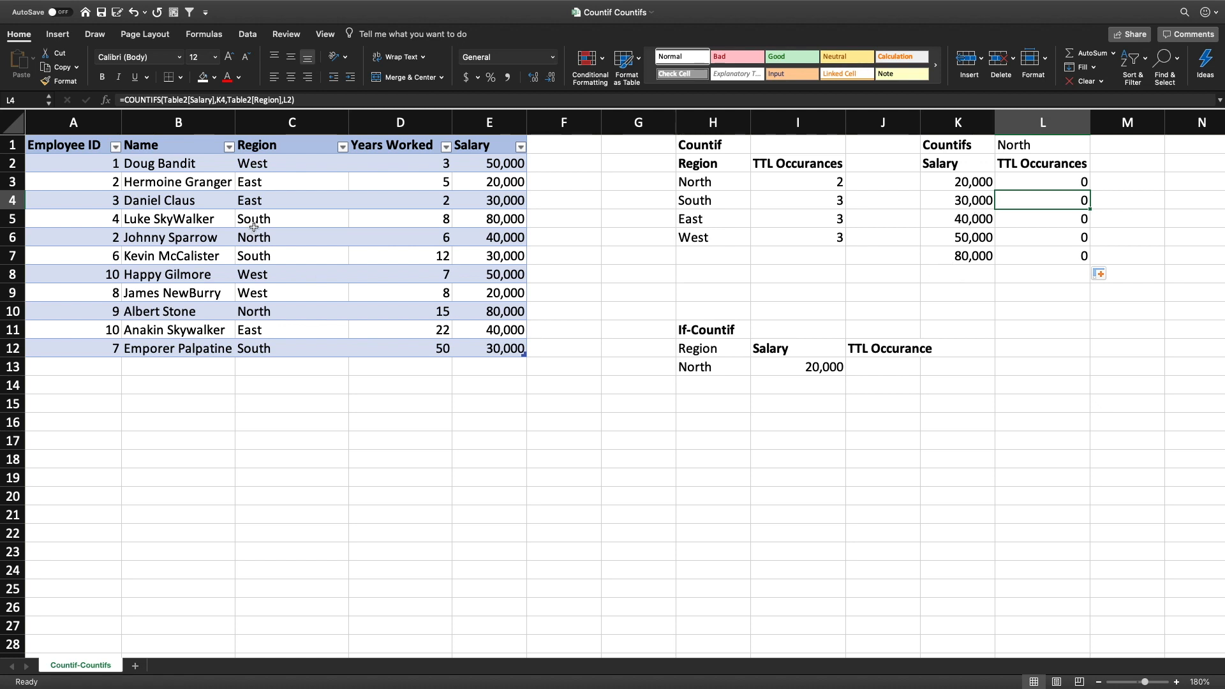
left_click(1036, 183)
left_click(1049, 195)
left_click(1047, 184)
left_click(1044, 195)
left_click(1056, 184)
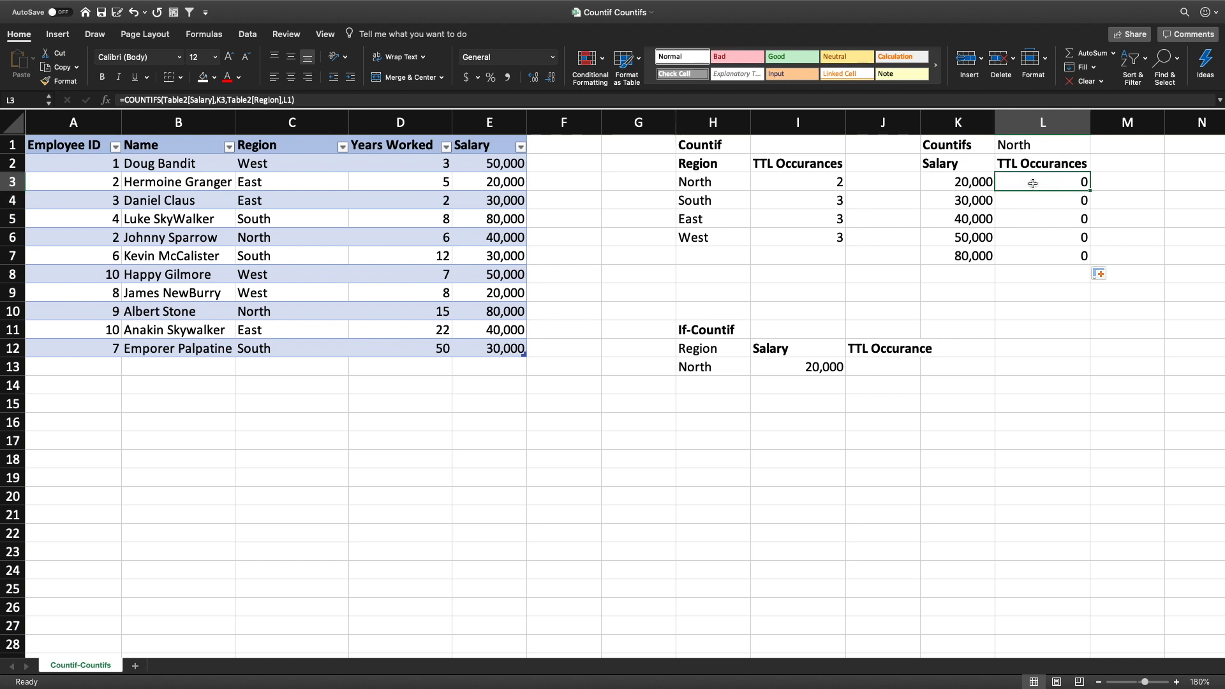
Make the region criterion in the L3 COUNTIFS formula absolute as $L$1 and refill the formula down to L7
double_click(288, 99)
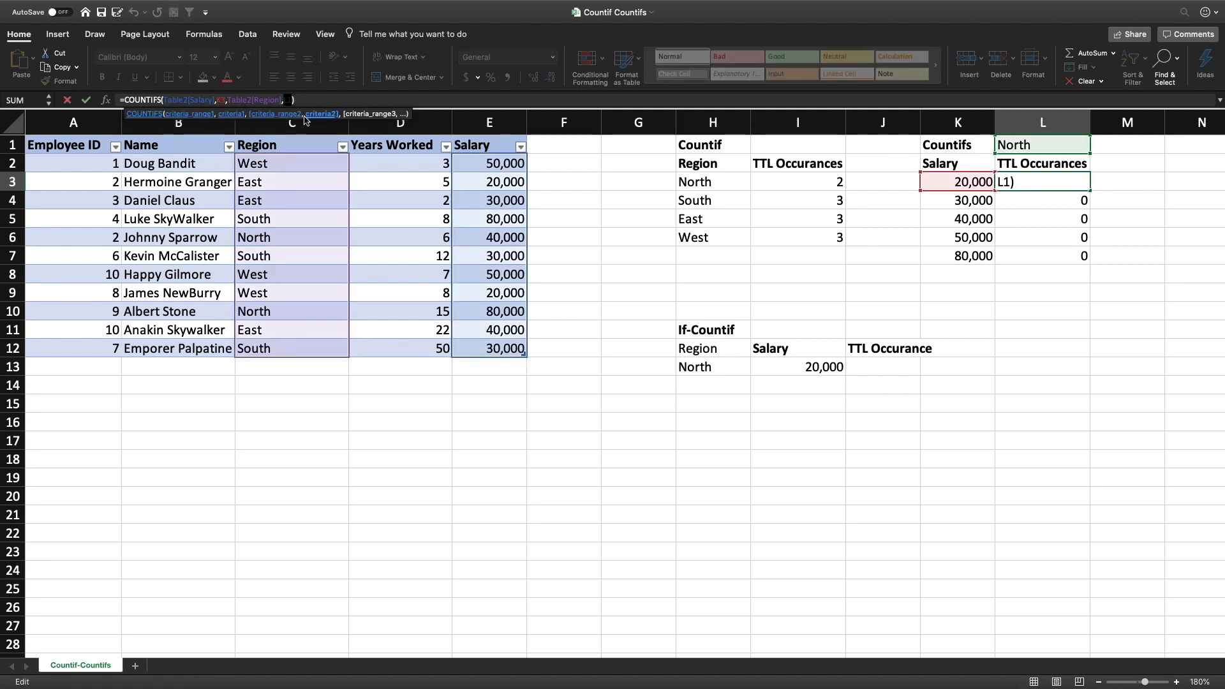
key("F4")
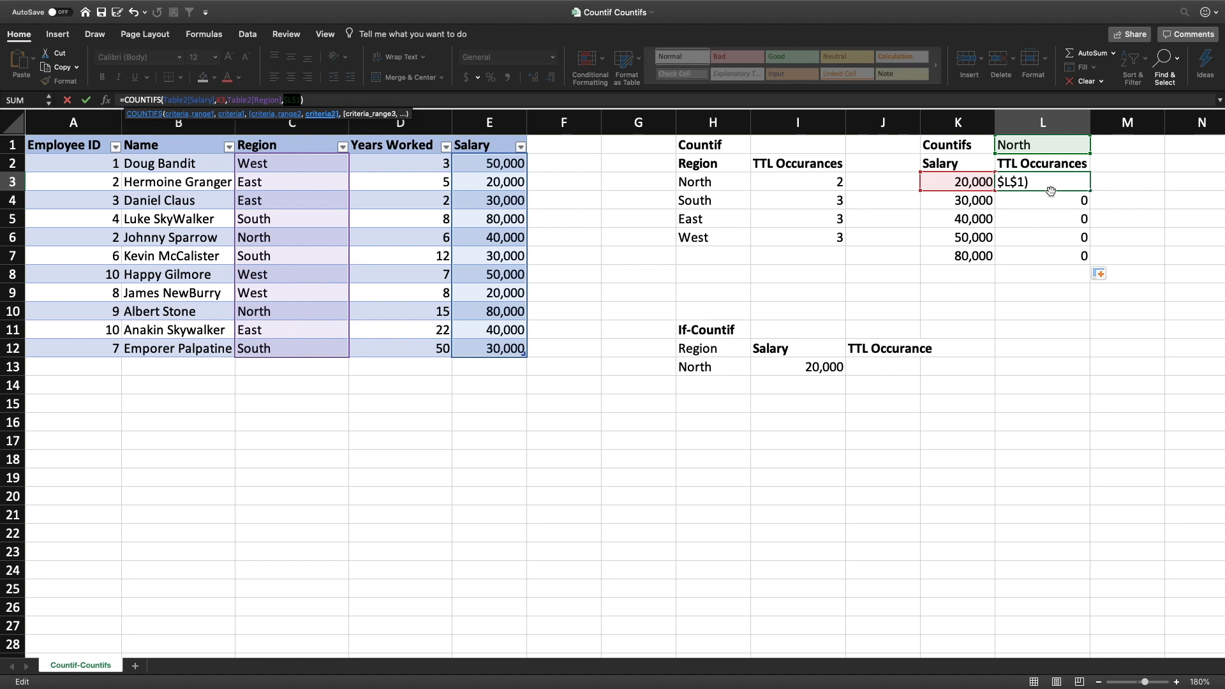
key("Return")
left_click(1069, 186)
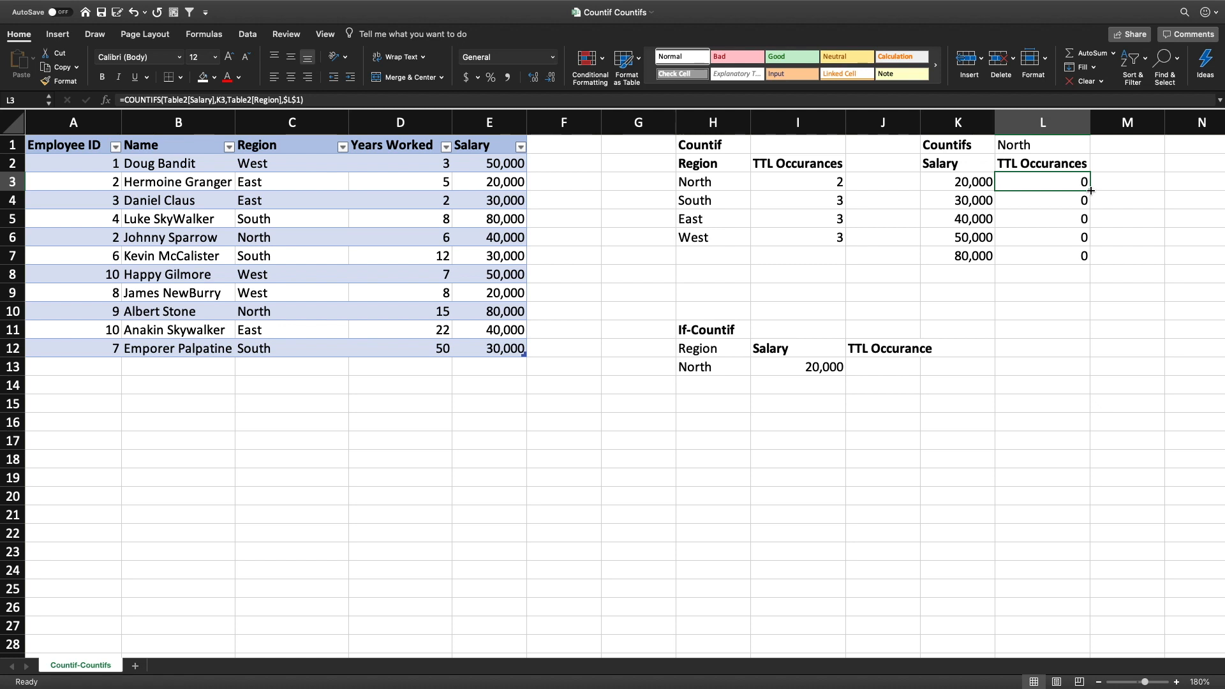
left_click_drag(1091, 191, 1087, 261)
Check the refilled COUNTIFS formulas in L5 and L7 against the 40,000 and 80,000 salaries beside them
left_click(972, 219)
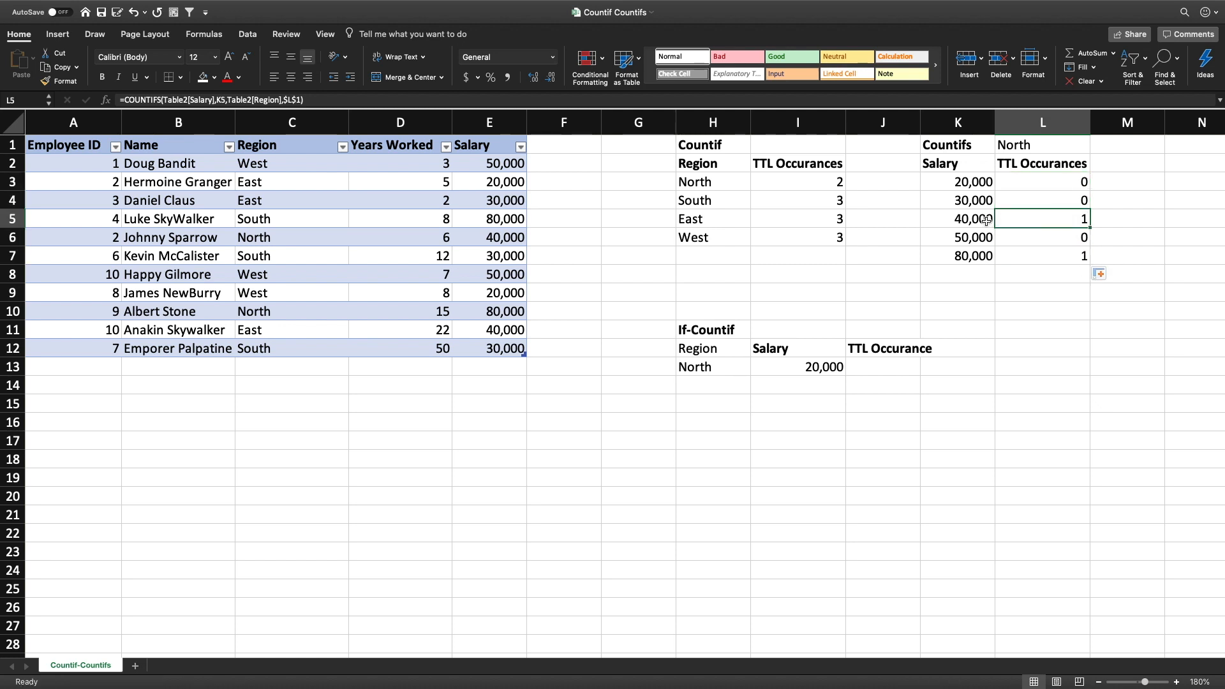
left_click(1023, 221)
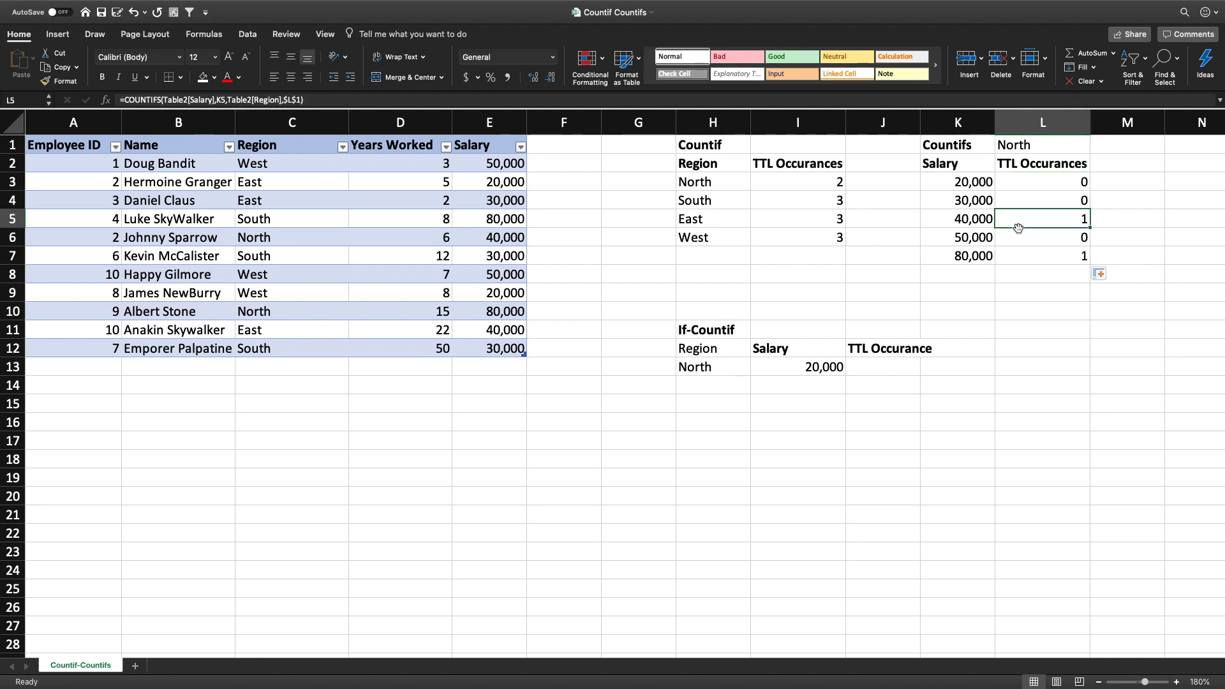
left_click(985, 221)
left_click(1062, 223)
left_click(989, 259)
left_click(1051, 257)
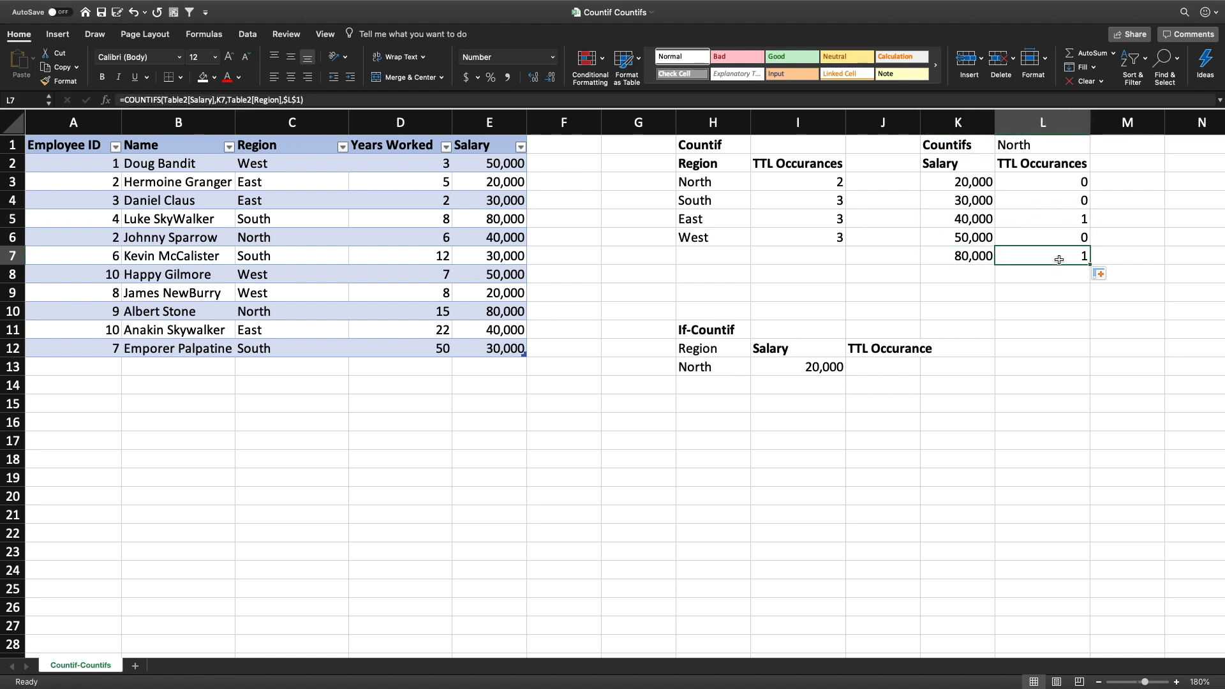
left_click(1014, 302)
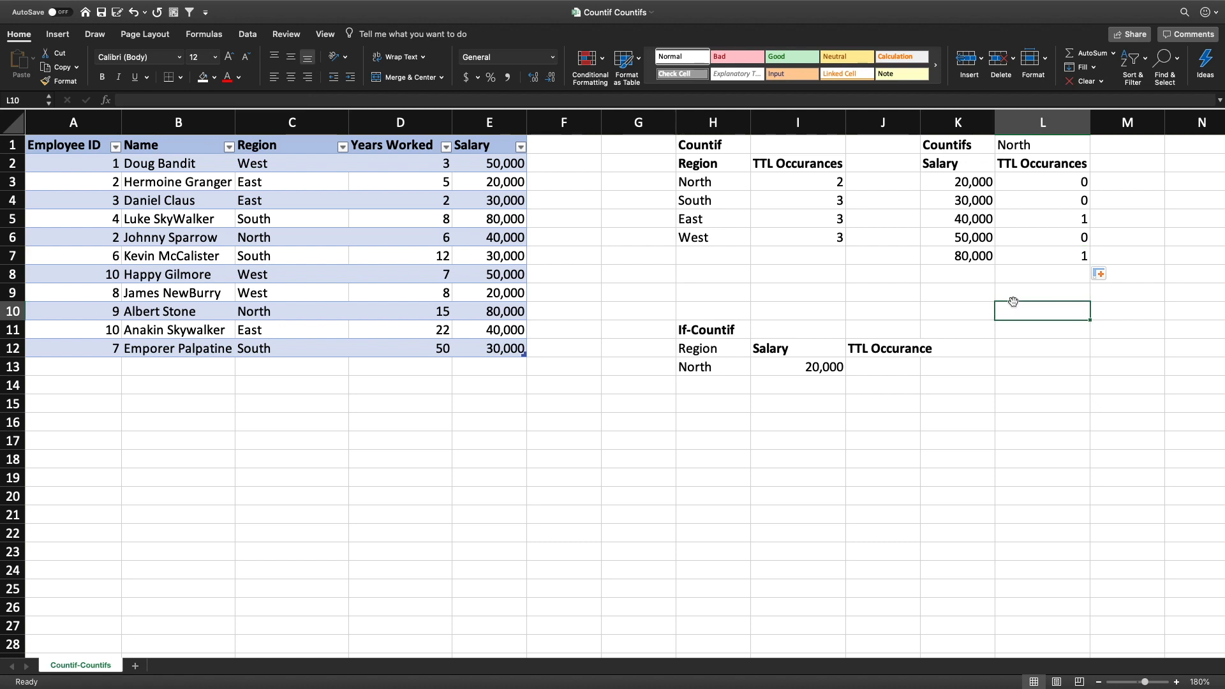
left_click(882, 372)
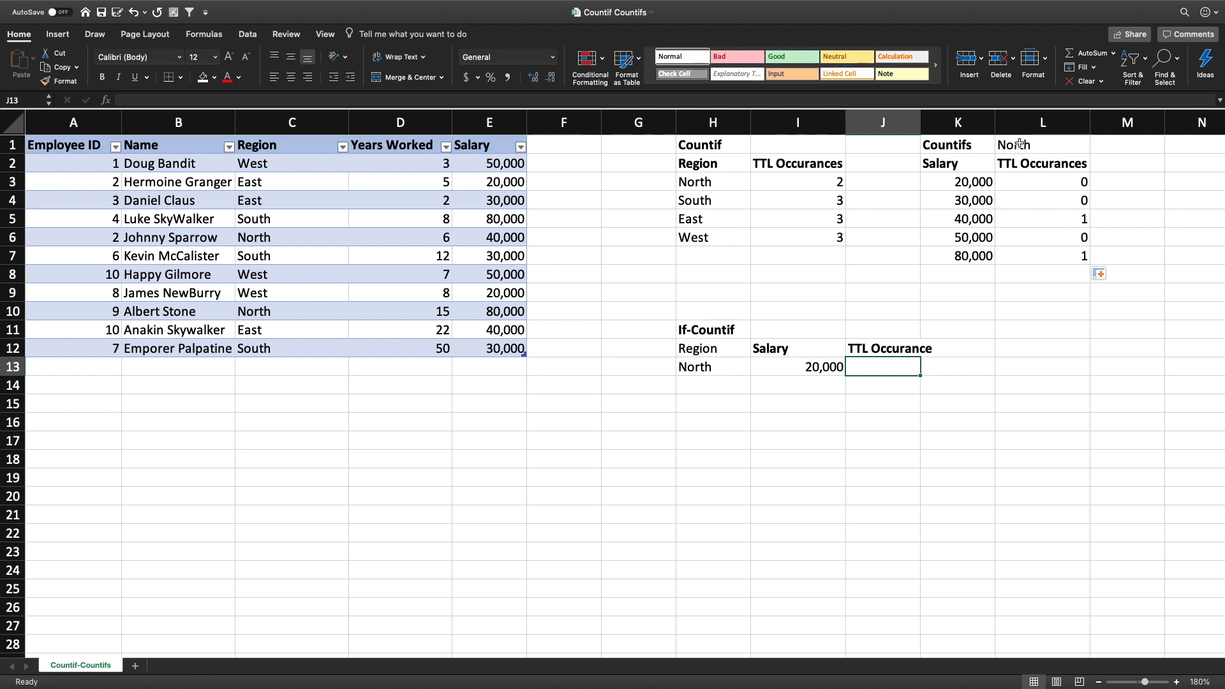
left_click(1038, 219)
left_click(1034, 256)
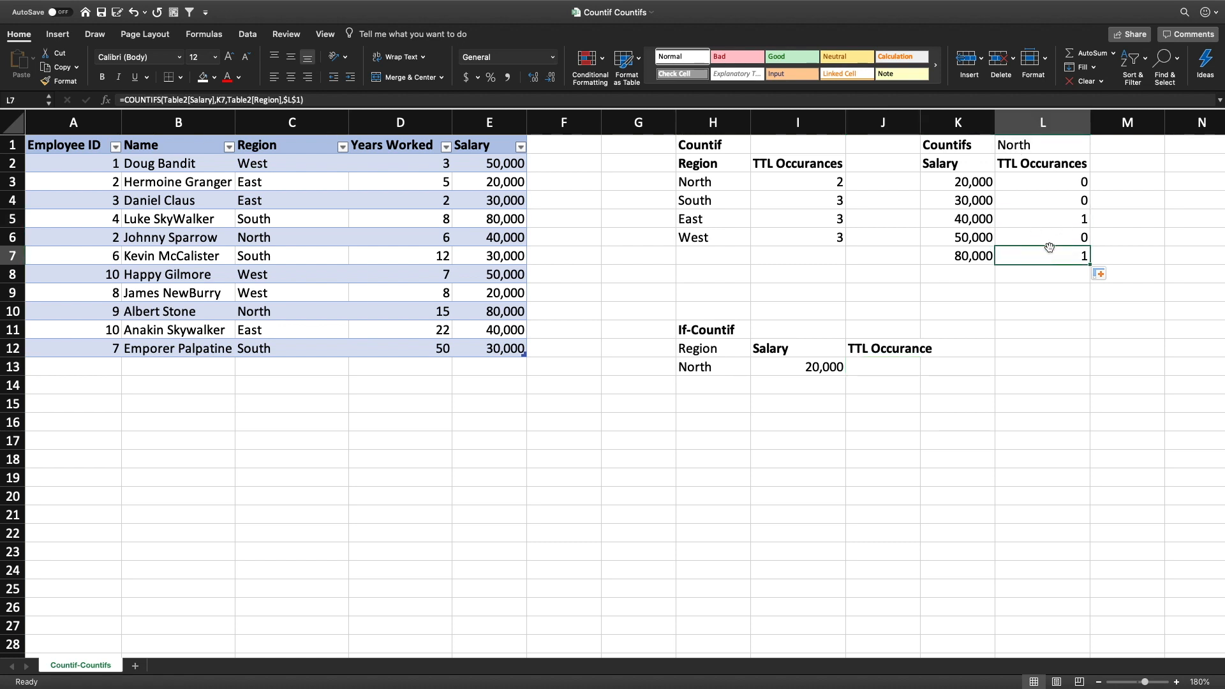
Start an IF formula in J13 of the If-Countif table with the logical test E2>I13
left_click(828, 367)
left_click(884, 368)
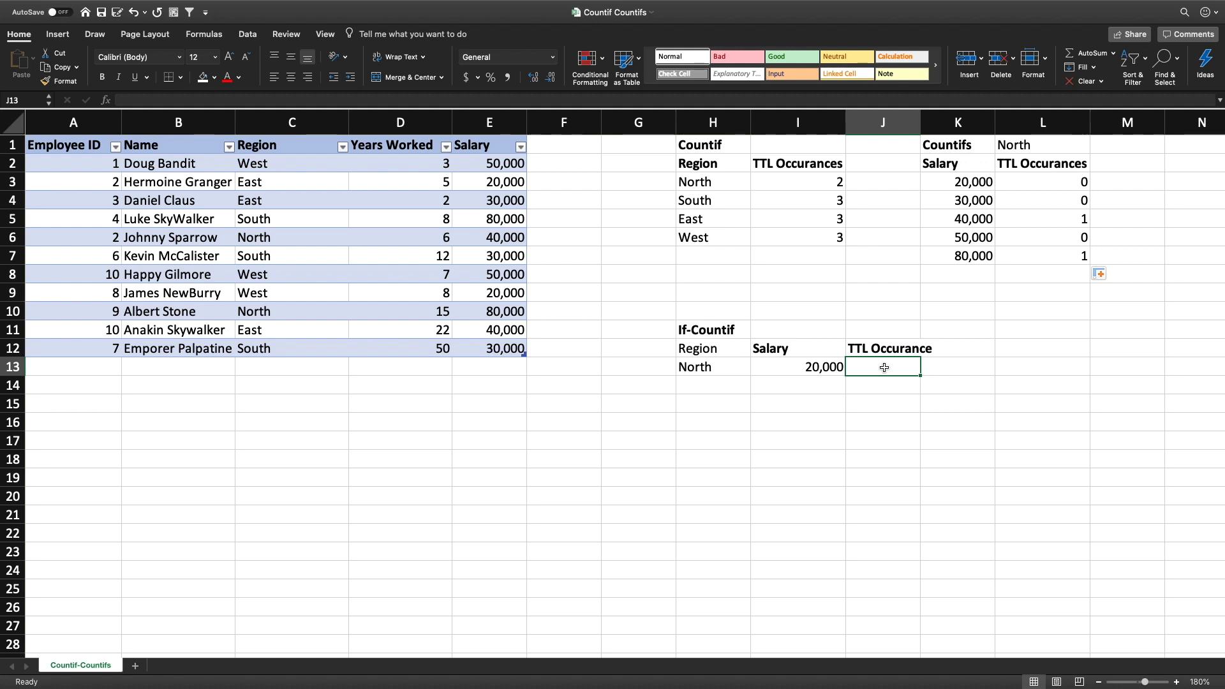
type("=if")
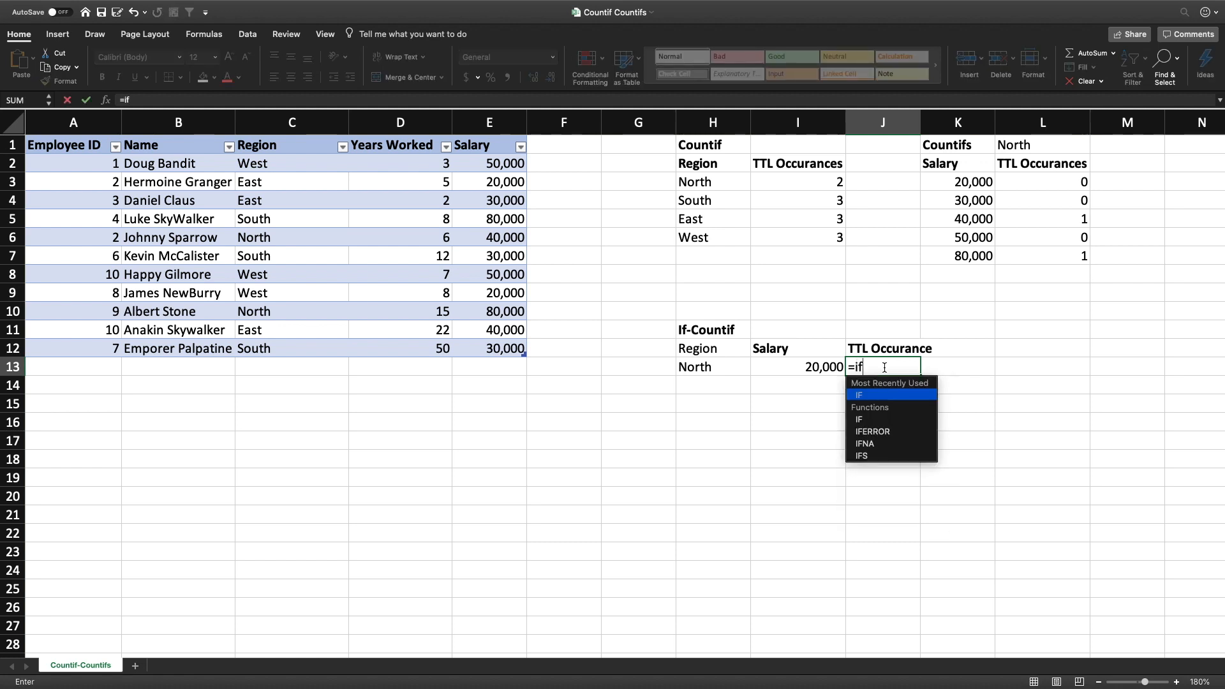
key("Tab")
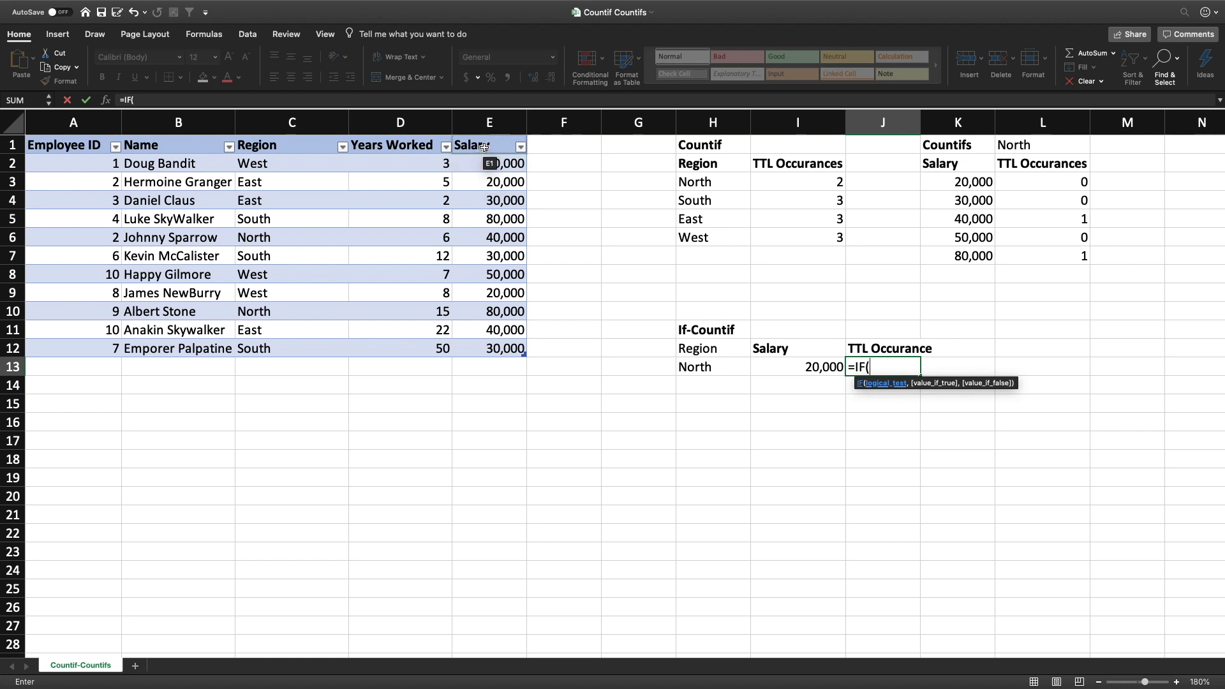
left_click(486, 165)
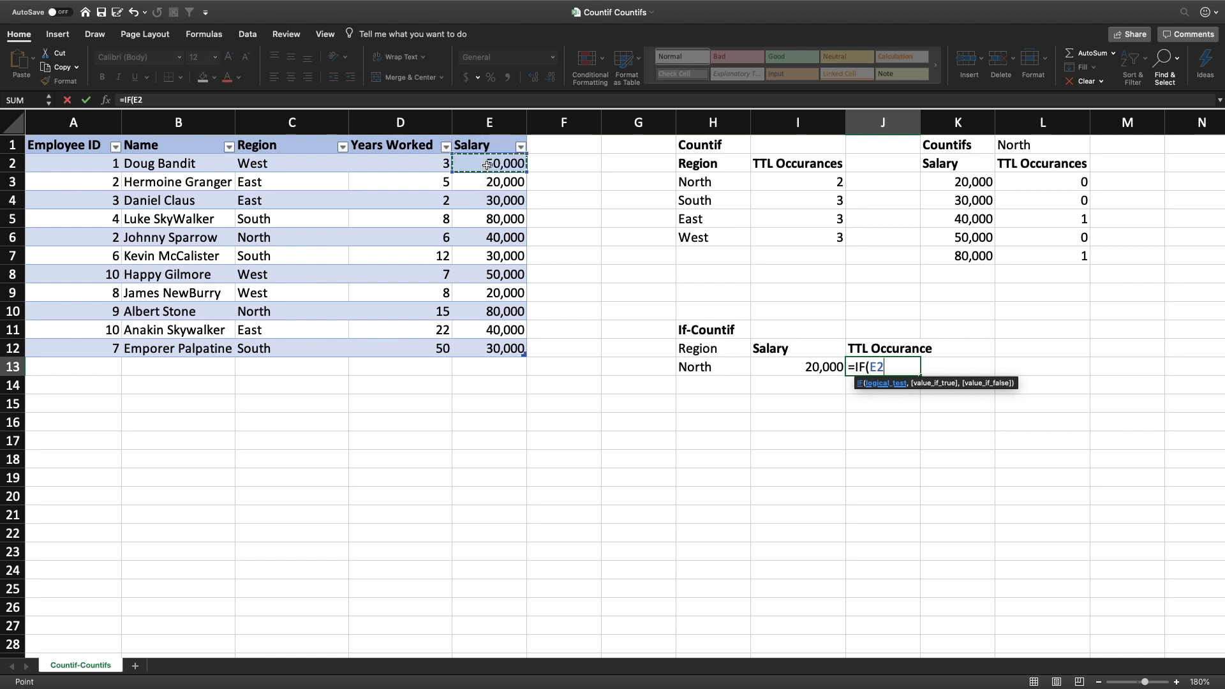
type(">")
left_click(809, 369)
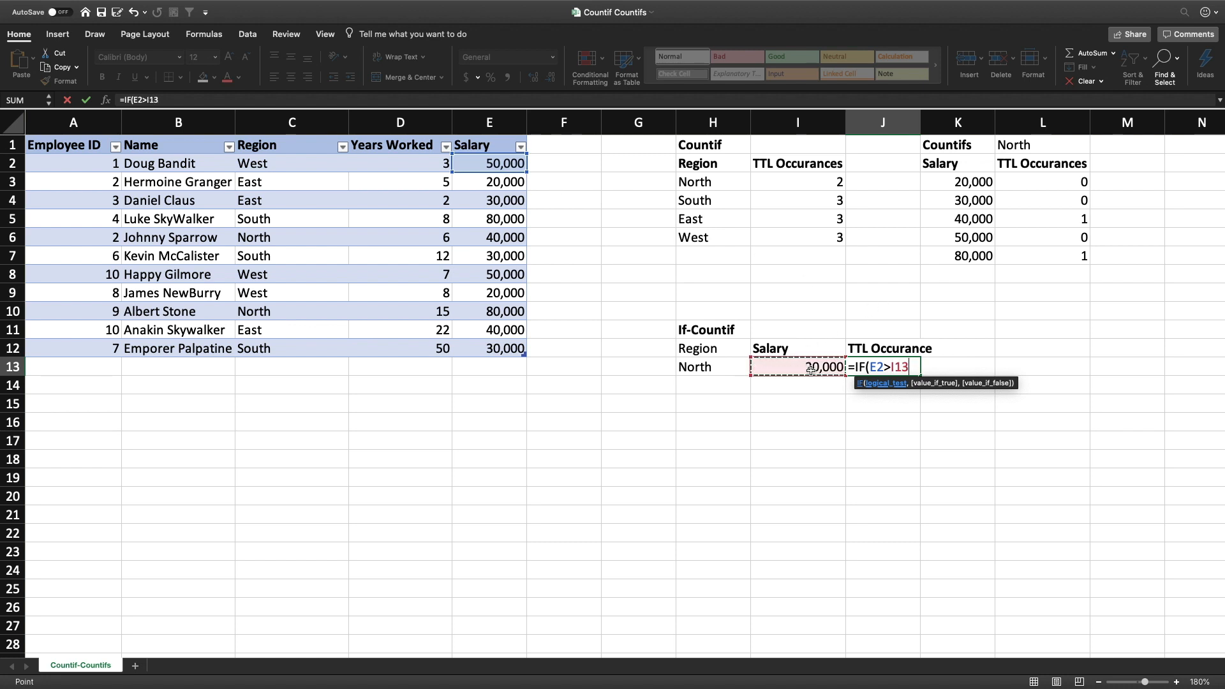
type(",")
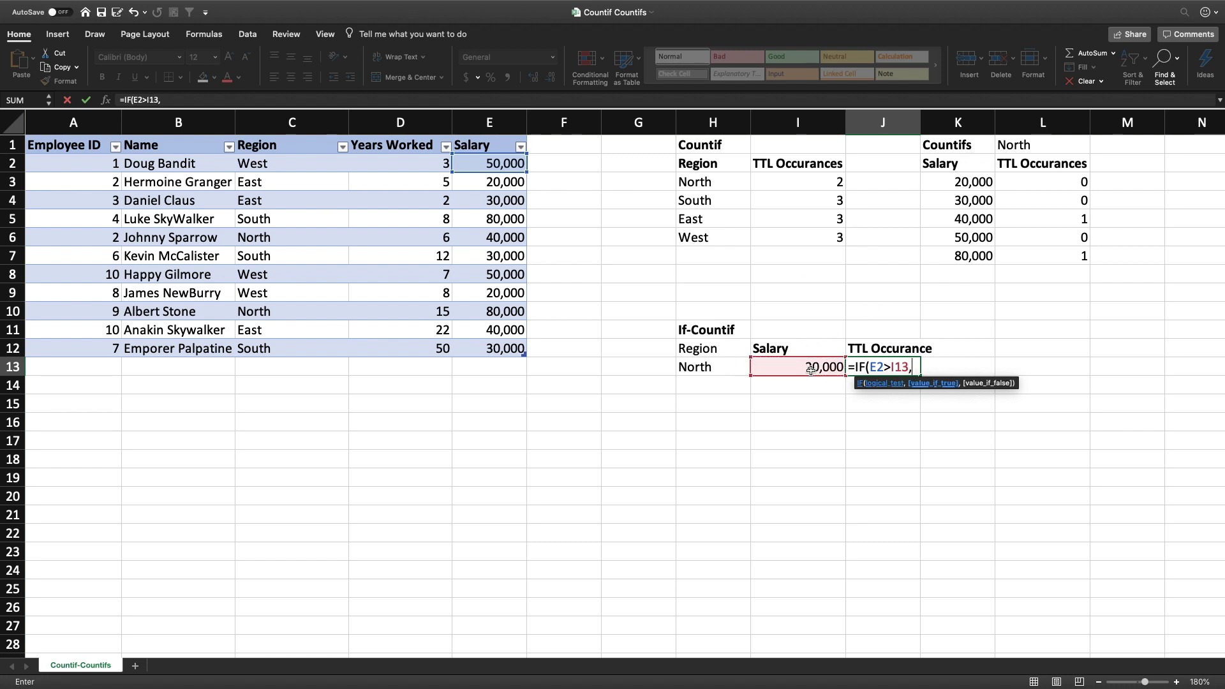
type("countif")
Complete the J13 formula with COUNTIF(Table2[Region],H13) as the true value and 0 as the false value
key("Tab")
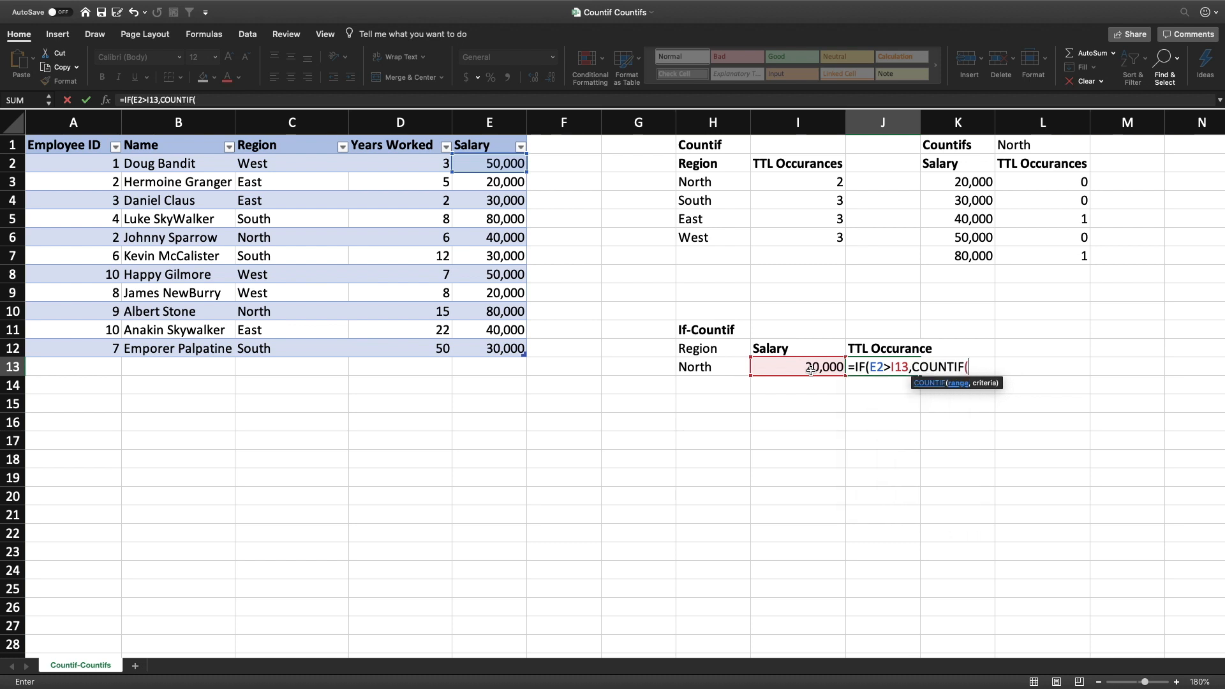
left_click(287, 139)
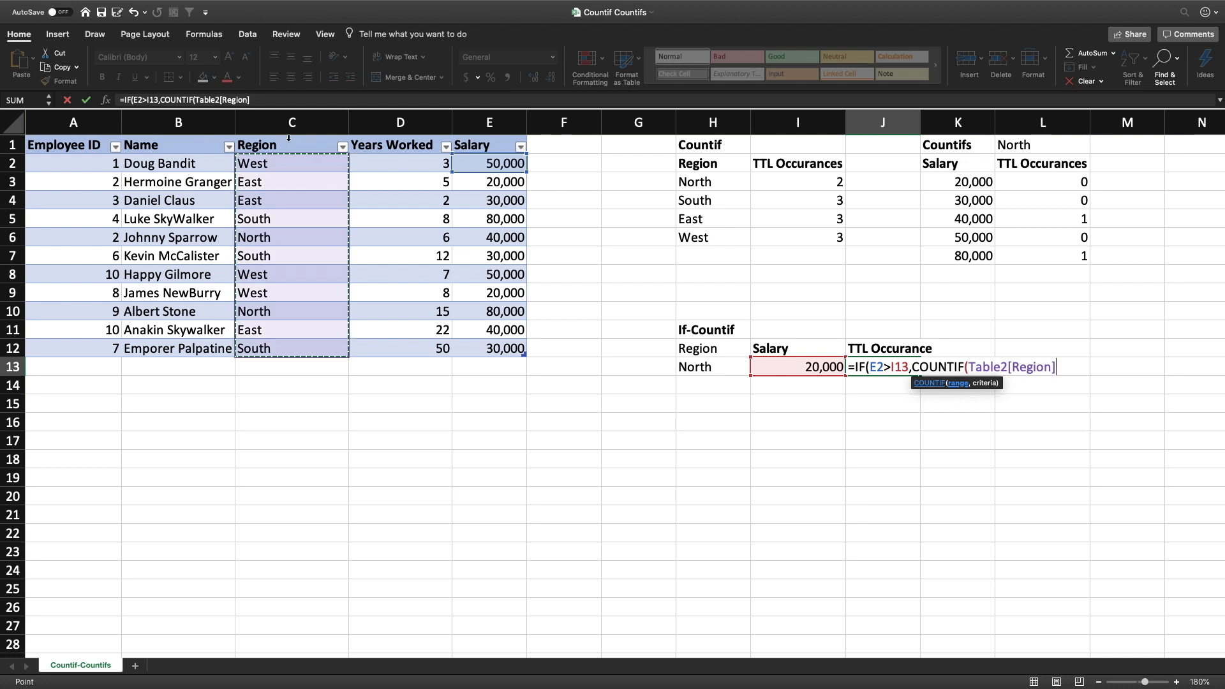
type(",")
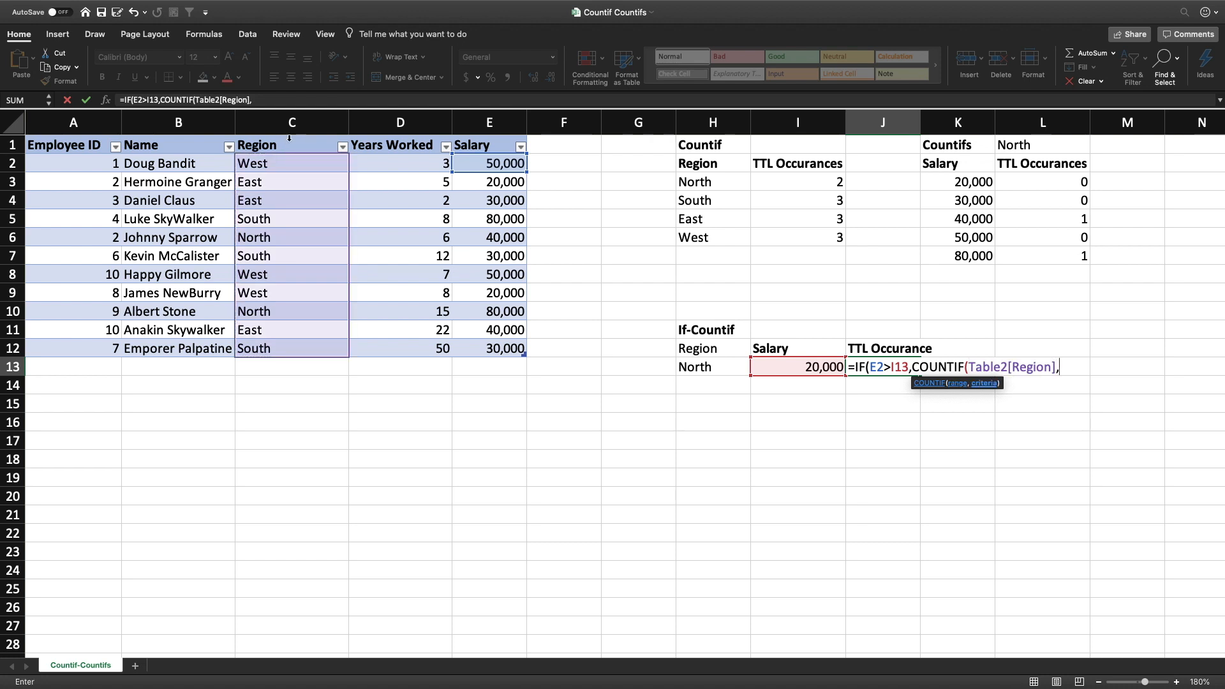
left_click(716, 361)
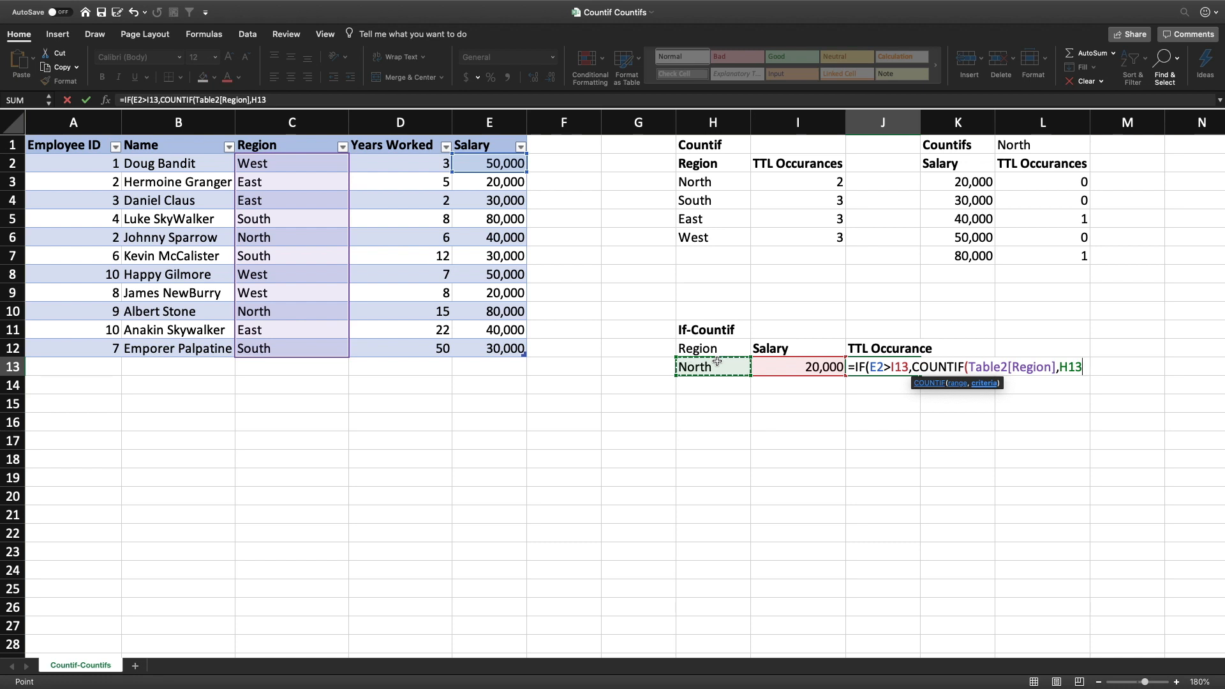
type(")")
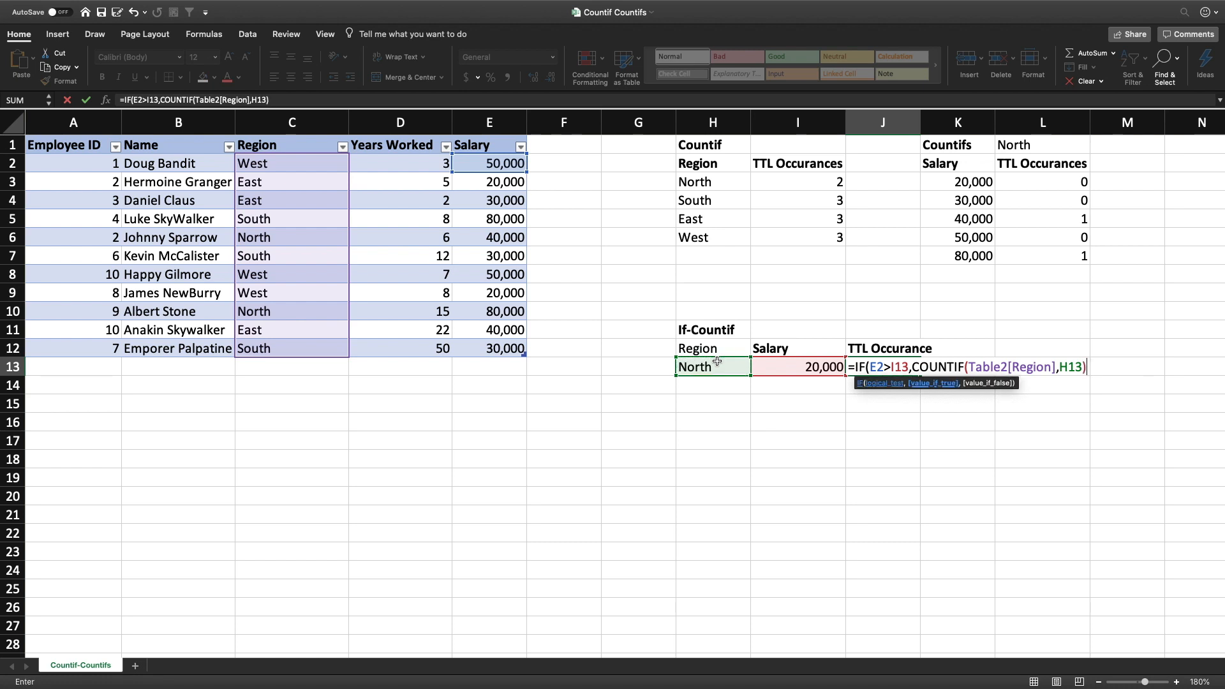
type(",0)")
key("Return")
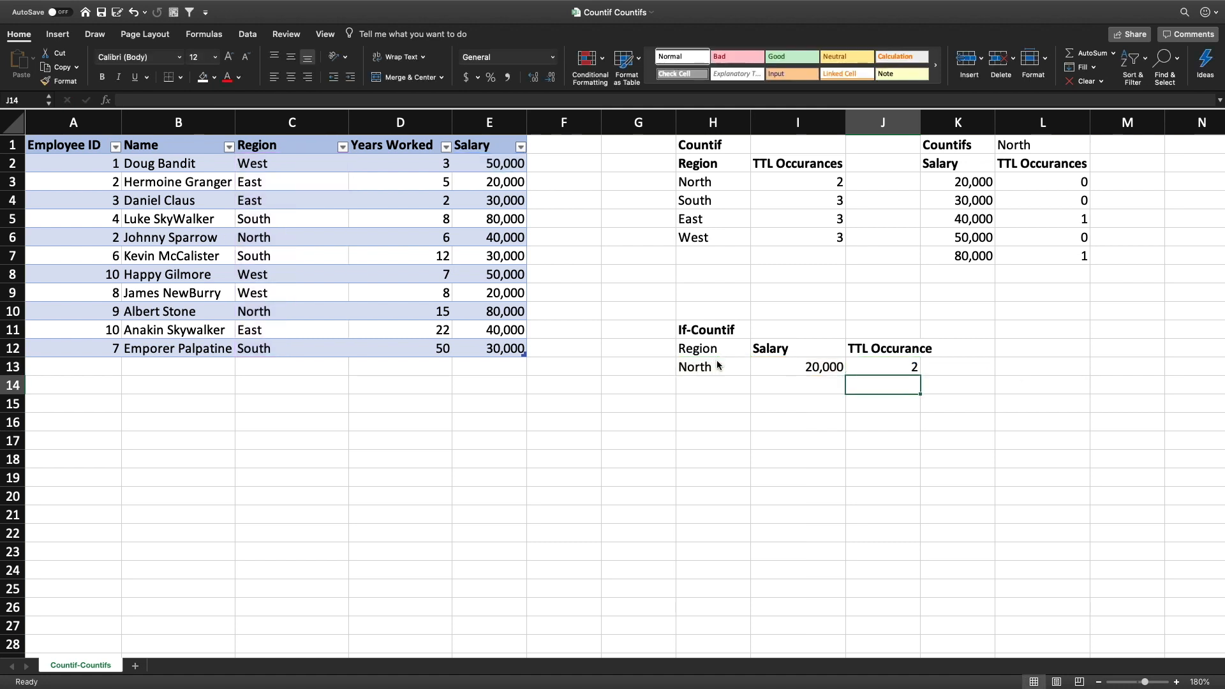
Review the IF-COUNTIF formula in J13 with its region and salary inputs, alongside the COUNTIF and COUNTIFS tables
left_click(883, 370)
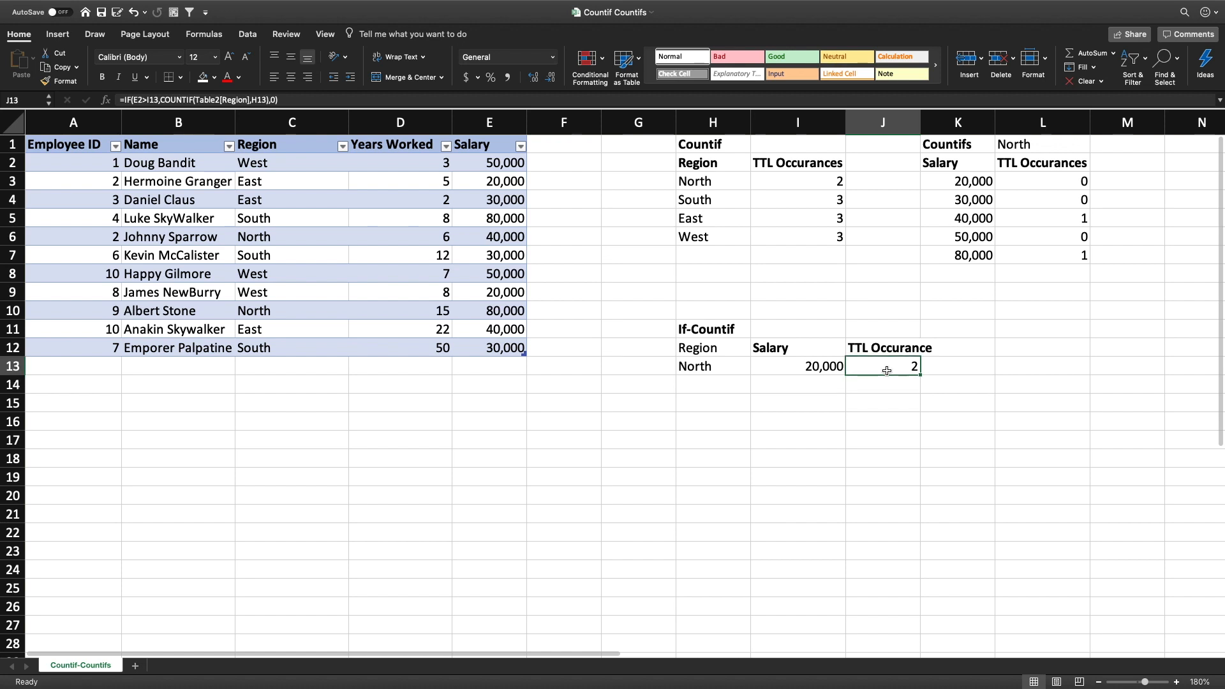
left_click(816, 367)
left_click(687, 368)
left_click(892, 370)
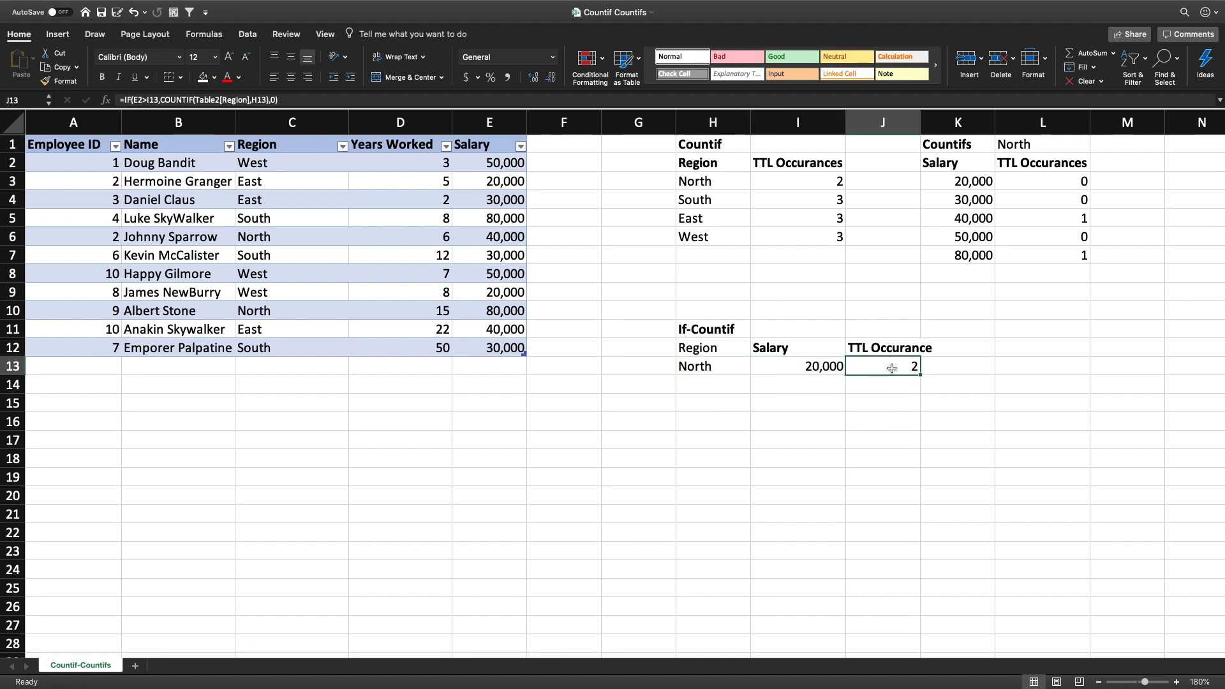
left_click(782, 167)
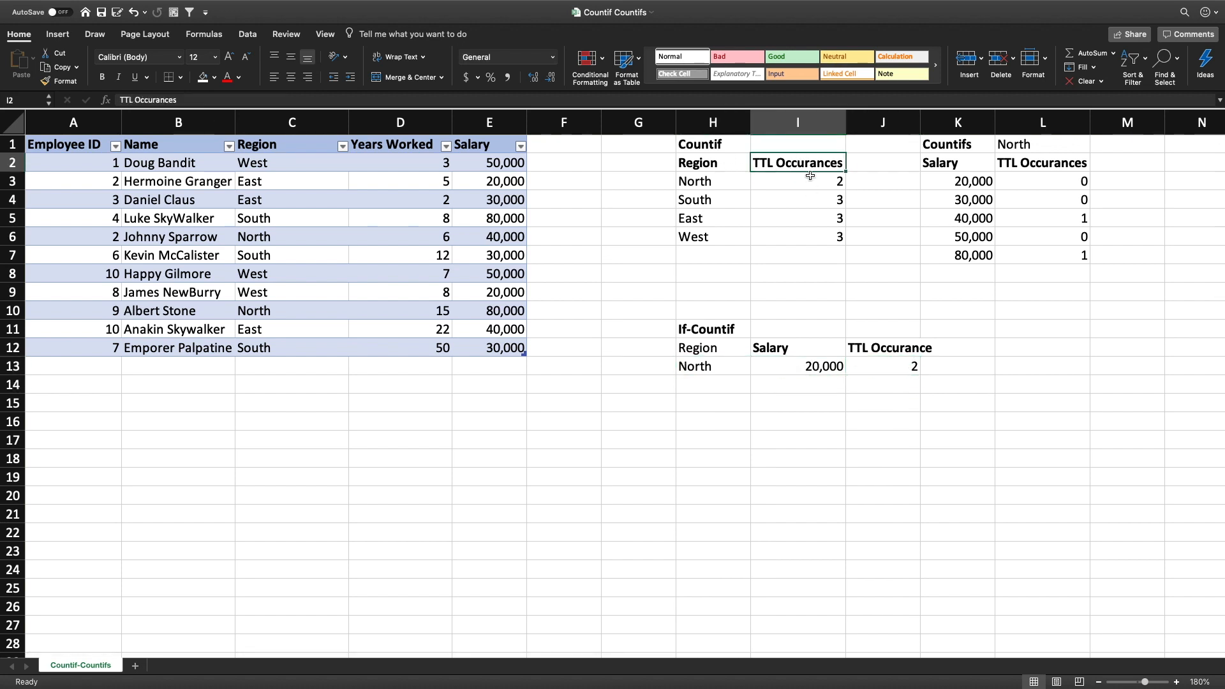
left_click(1027, 184)
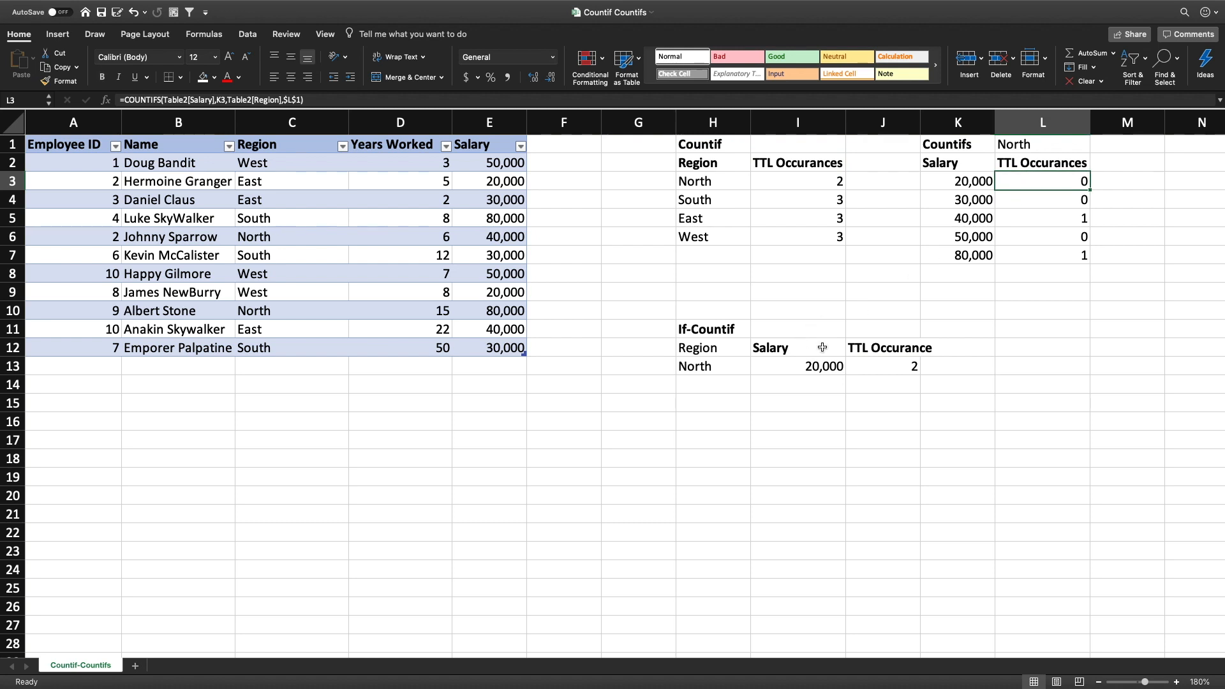
left_click(807, 368)
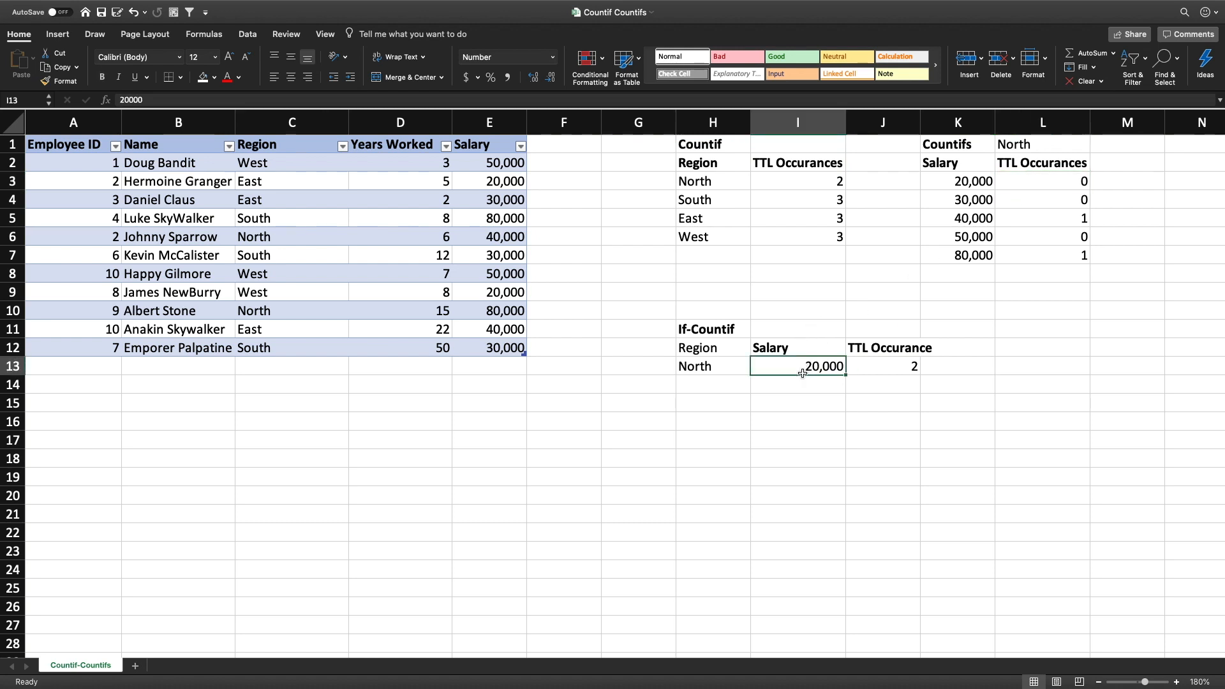
left_click(896, 371)
Review the regions in H3:H6 of the Countif table and the matching counts in I3:I6
left_click(731, 237)
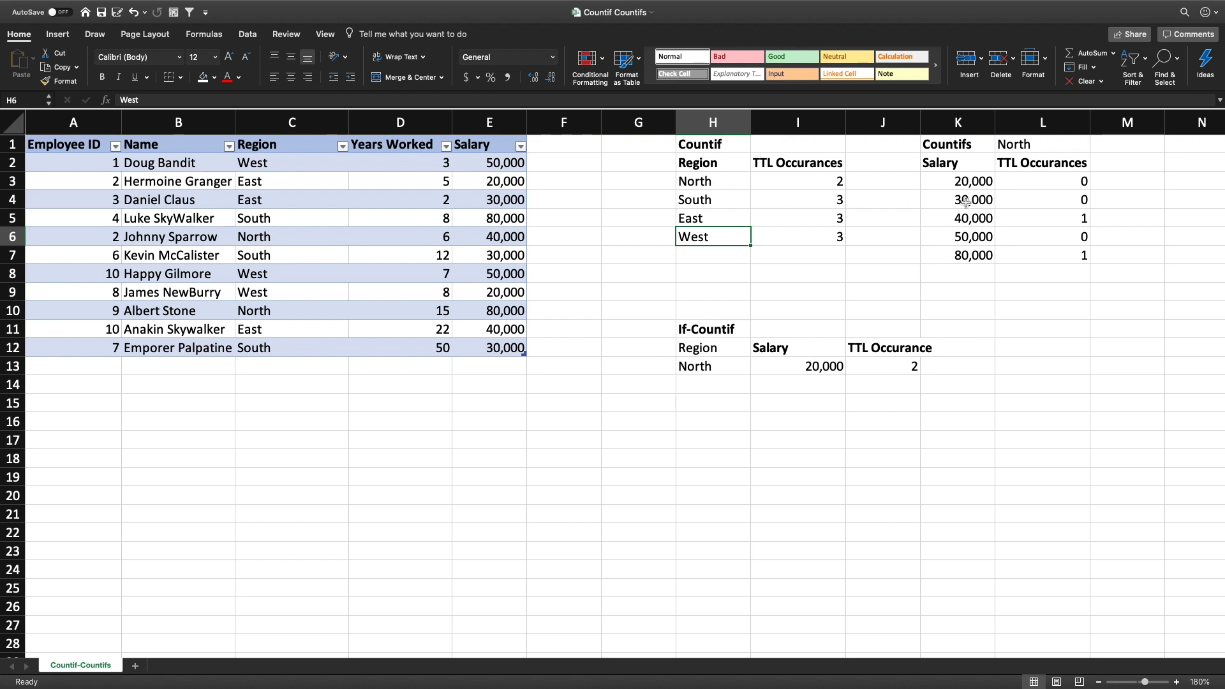
left_click(706, 180)
left_click(701, 203)
left_click(708, 243)
left_click(709, 220)
left_click(711, 182)
left_click(715, 201)
left_click(718, 221)
left_click(720, 235)
left_click(714, 201)
left_click(716, 185)
left_click(714, 217)
left_click(718, 232)
left_click_drag(820, 186, 807, 232)
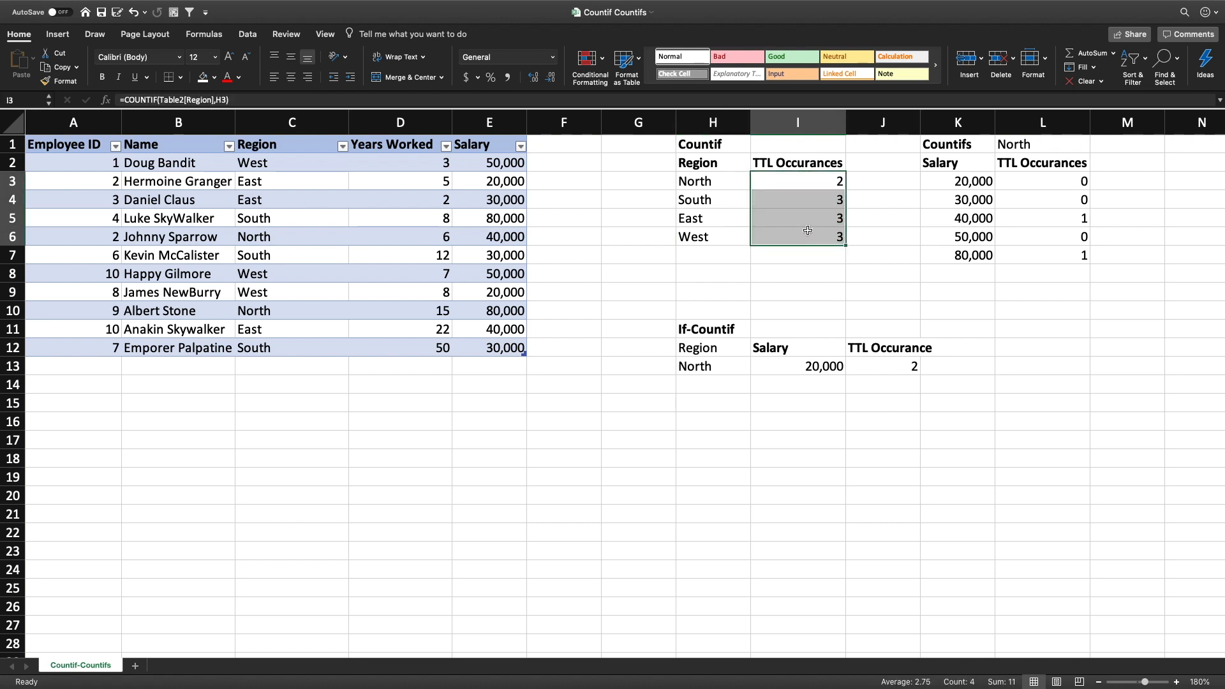